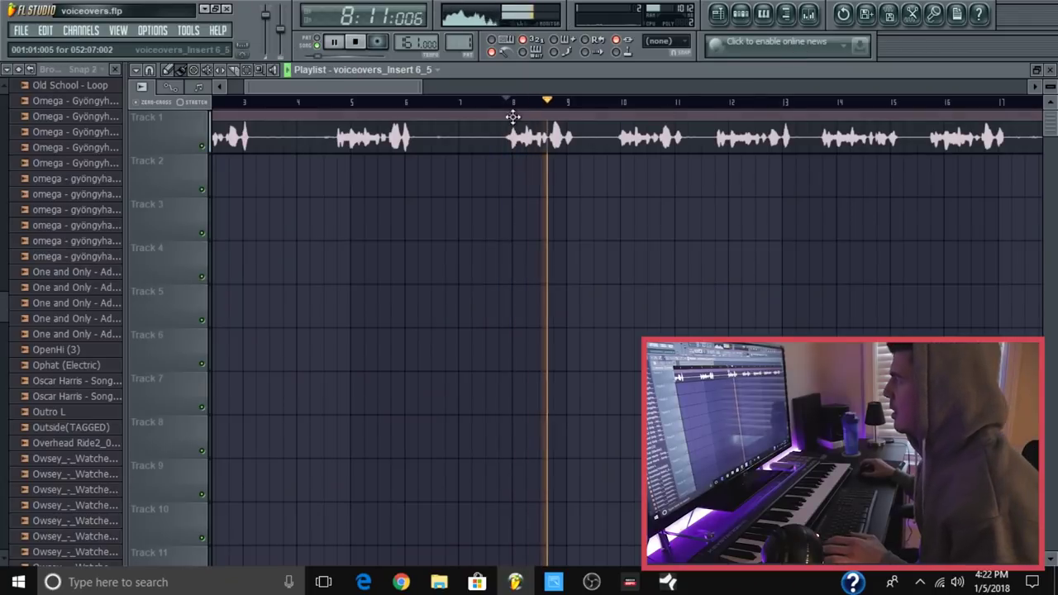
Slice the voiceover recording on Track 1 just before and just after the phrase around bar 8
{"action": "scroll", "coordinate": [513, 116], "scroll_direction": "up", "scroll_amount": 4}
{"action": "key", "text": "space"}
{"action": "scroll", "coordinate": [517, 111], "scroll_direction": "down", "scroll_amount": 4}
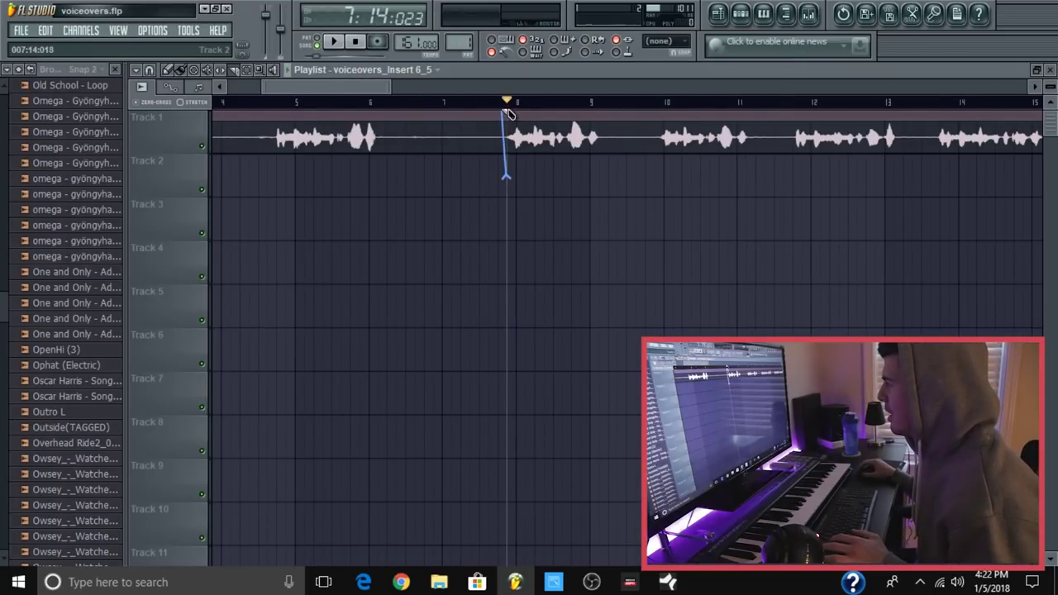
{"action": "key", "text": "space"}
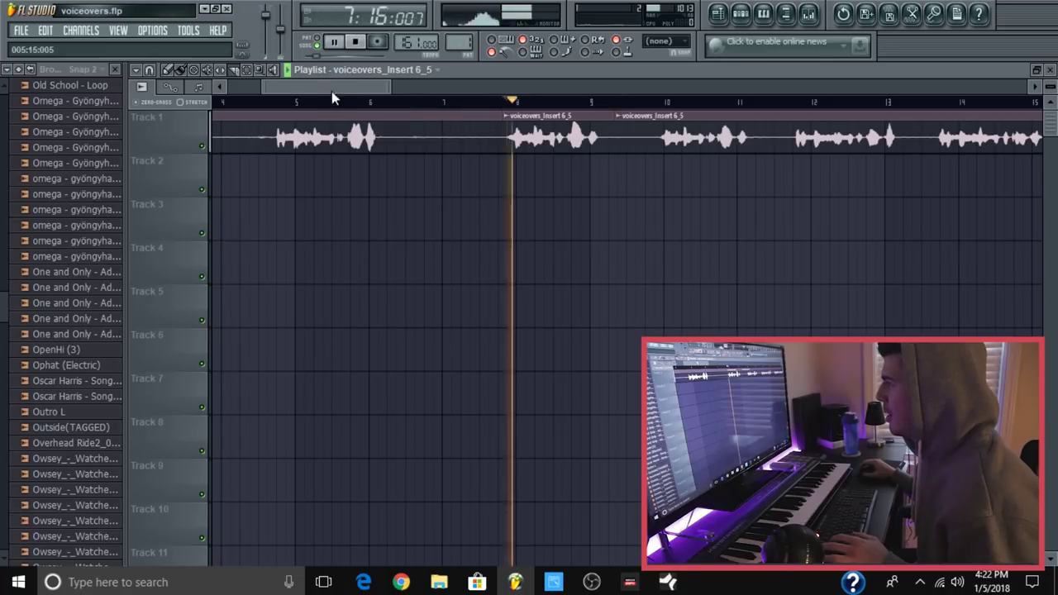
{"action": "scroll", "coordinate": [330, 104], "scroll_direction": "down", "scroll_amount": 1}
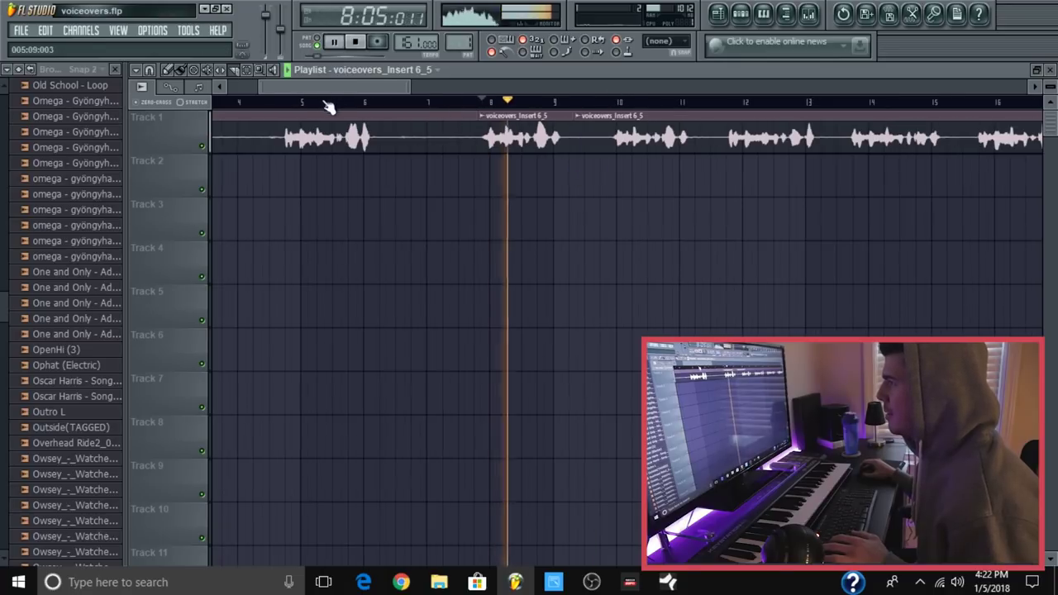
Play the recorded voice takes at different positions along Track 1 to compare them
{"action": "left_click", "coordinate": [148, 69]}
{"action": "left_click", "coordinate": [162, 106]}
{"action": "key", "text": "space"}
{"action": "key", "text": "space"}
{"action": "scroll", "coordinate": [360, 107], "scroll_direction": "down", "scroll_amount": 4}
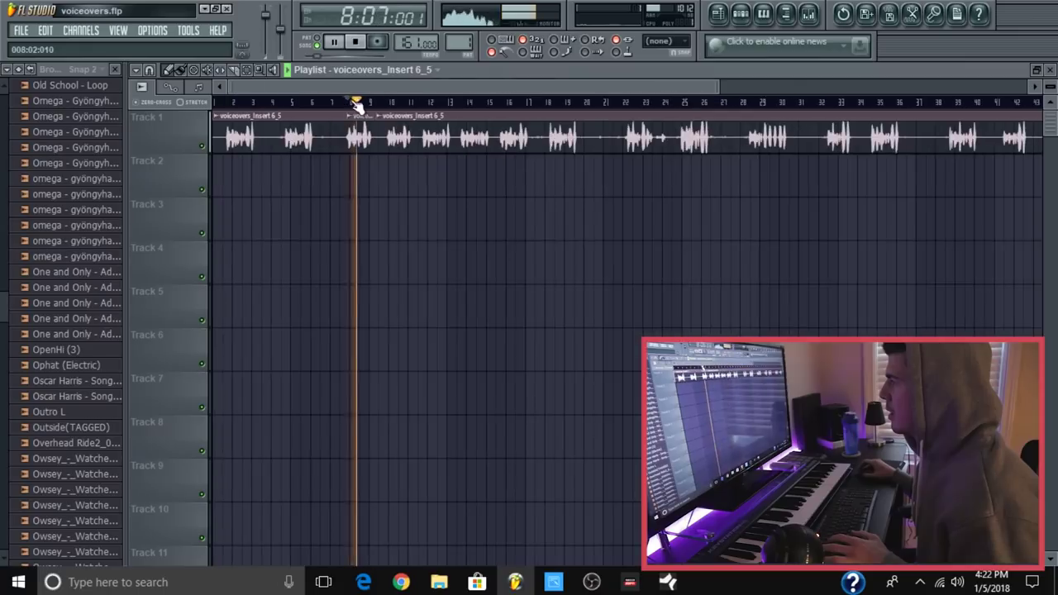
{"action": "left_click", "coordinate": [346, 106]}
{"action": "scroll", "coordinate": [350, 108], "scroll_direction": "up", "scroll_amount": 1}
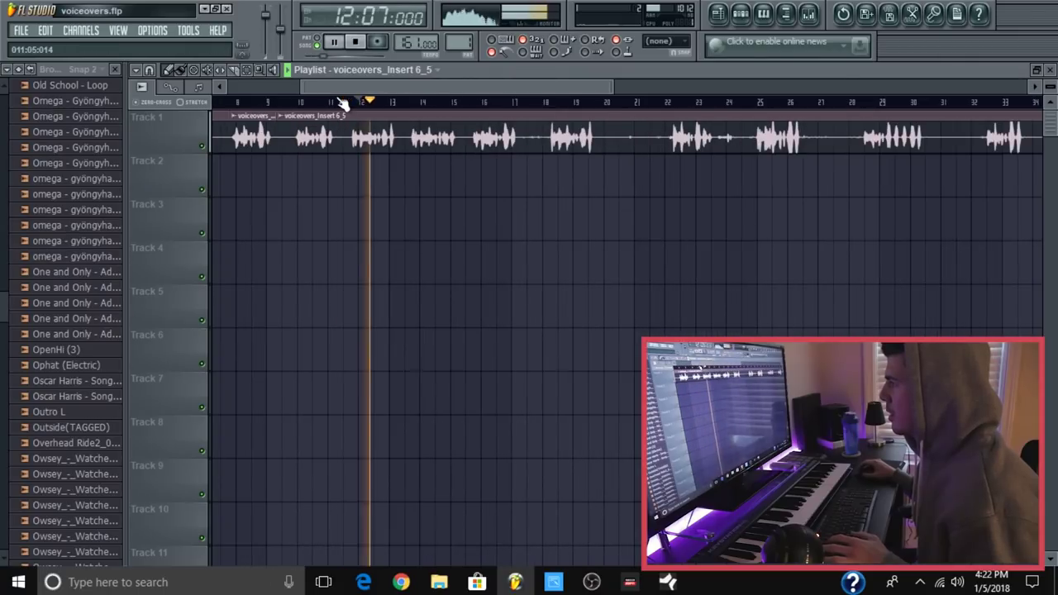
{"action": "scroll", "coordinate": [411, 108], "scroll_direction": "up", "scroll_amount": 3}
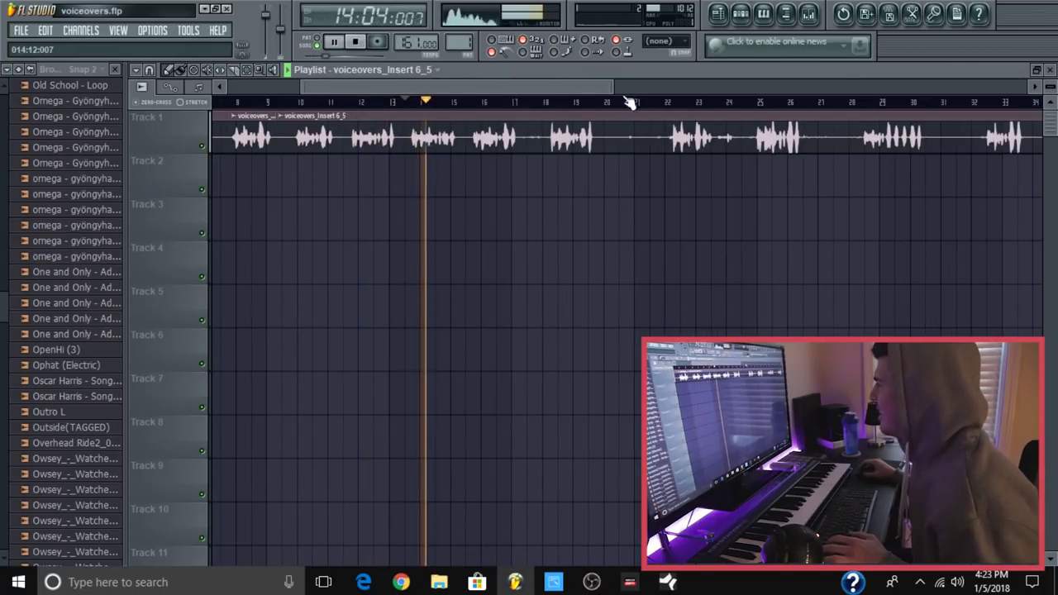
{"action": "left_click", "coordinate": [557, 104]}
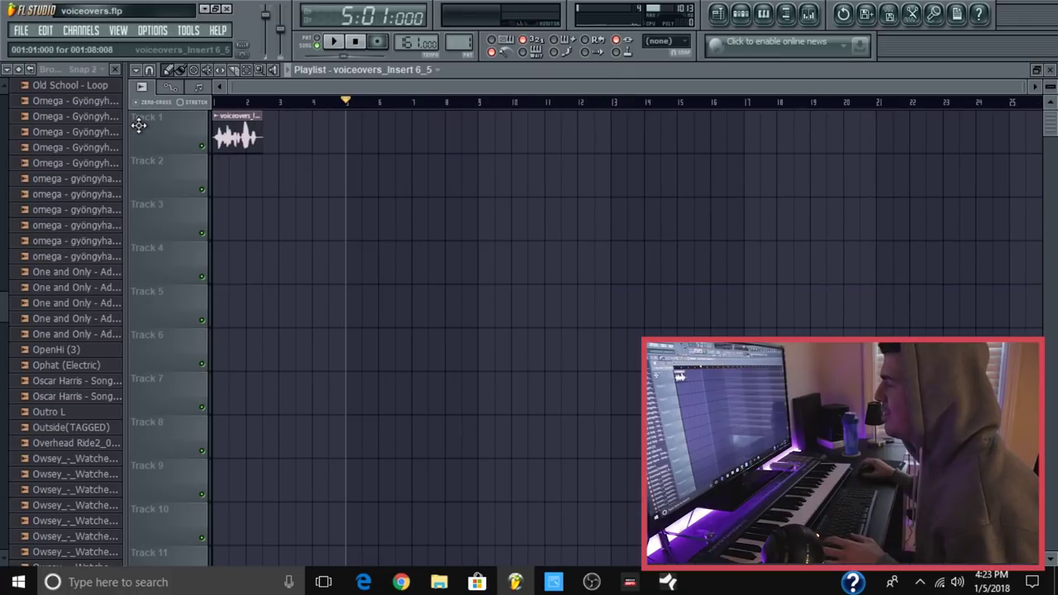
Move the isolated voice clip on Track 1 so it begins just before bar 2, and play it back
{"action": "scroll", "coordinate": [218, 106], "scroll_direction": "up", "scroll_amount": 5}
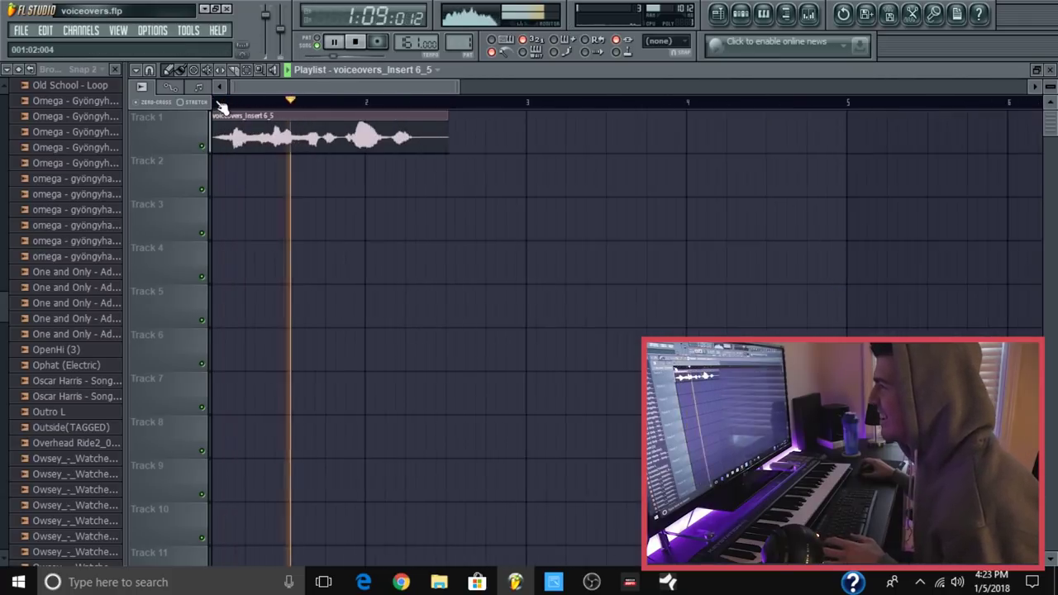
{"action": "key", "text": "space"}
{"action": "left_click_drag", "start_coordinate": [376, 125], "coordinate": [544, 126]}
{"action": "scroll", "coordinate": [487, 112], "scroll_direction": "down", "scroll_amount": 3}
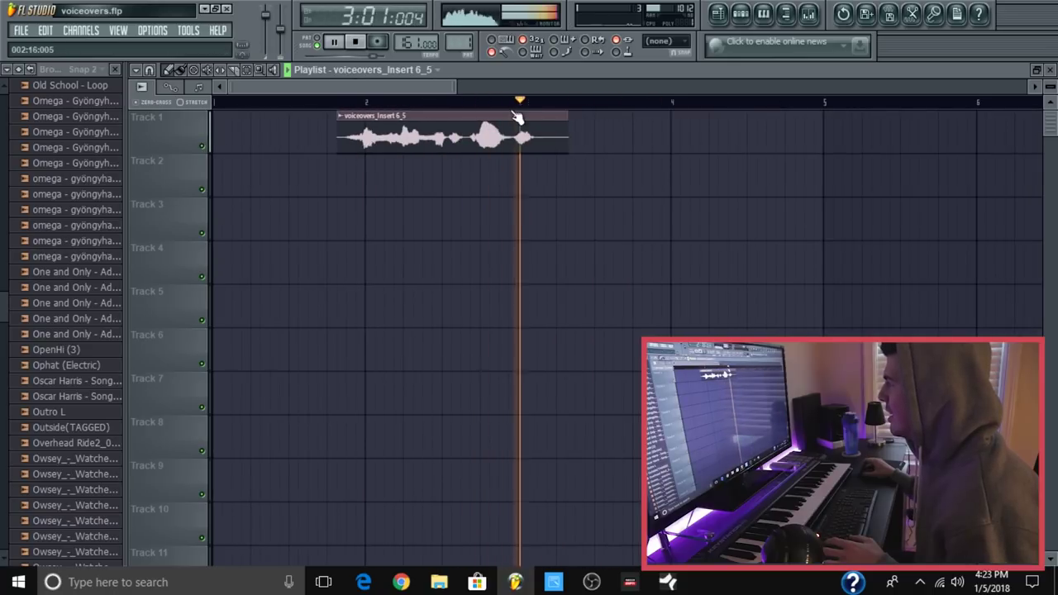
{"action": "key", "text": "space"}
{"action": "scroll", "coordinate": [373, 108], "scroll_direction": "up", "scroll_amount": 4}
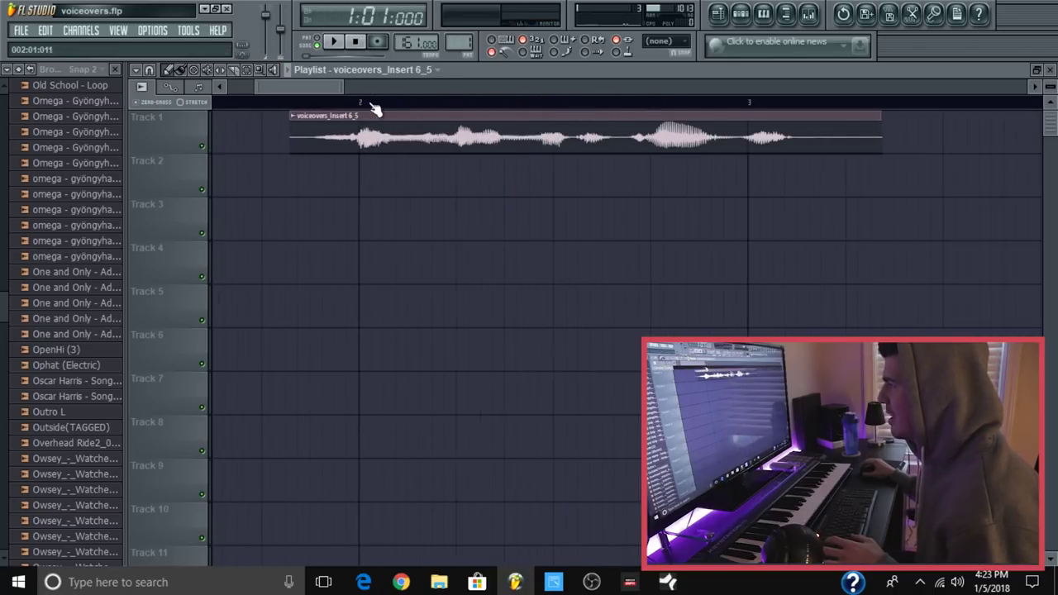
Play the voice clip, set the playback start to its beginning, and open its channel options
{"action": "scroll", "coordinate": [358, 111], "scroll_direction": "down", "scroll_amount": 3}
{"action": "key", "text": "space"}
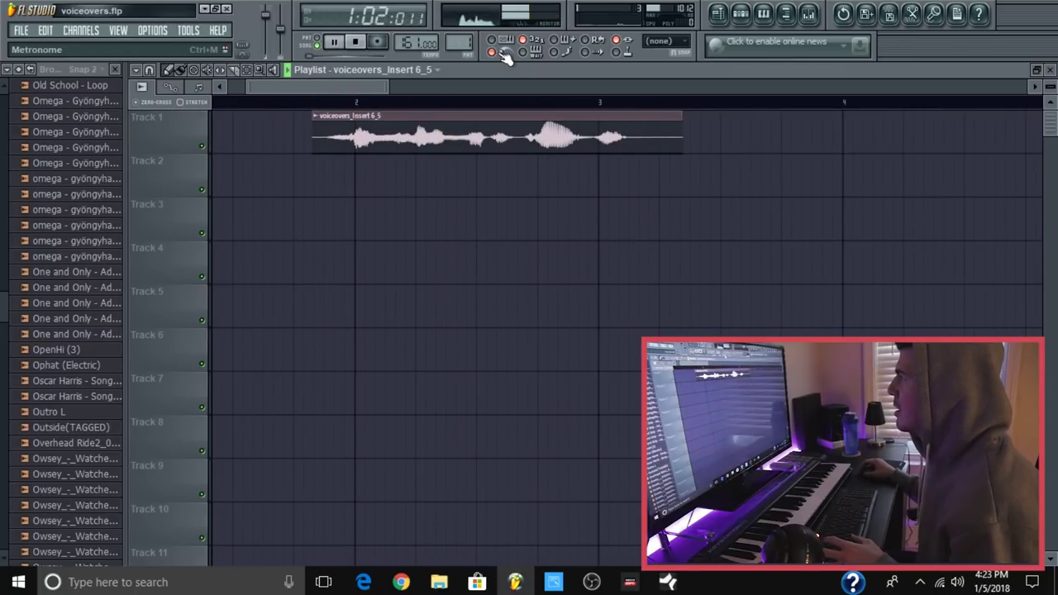
{"action": "left_click", "coordinate": [335, 104]}
{"action": "key", "text": "space"}
{"action": "left_click", "coordinate": [316, 102]}
{"action": "left_click", "coordinate": [150, 70]}
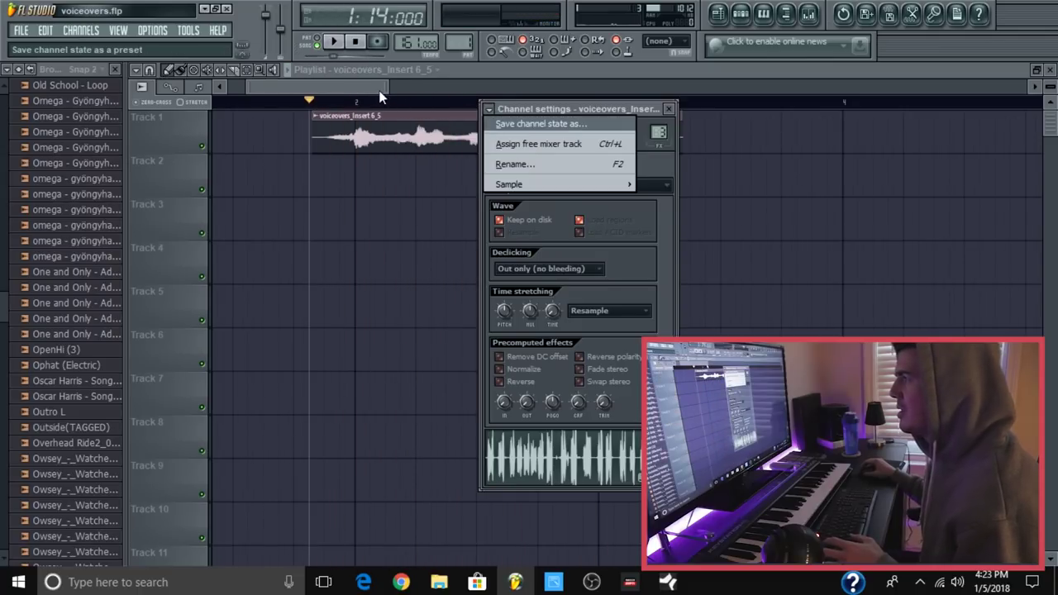
{"action": "left_click", "coordinate": [380, 97]}
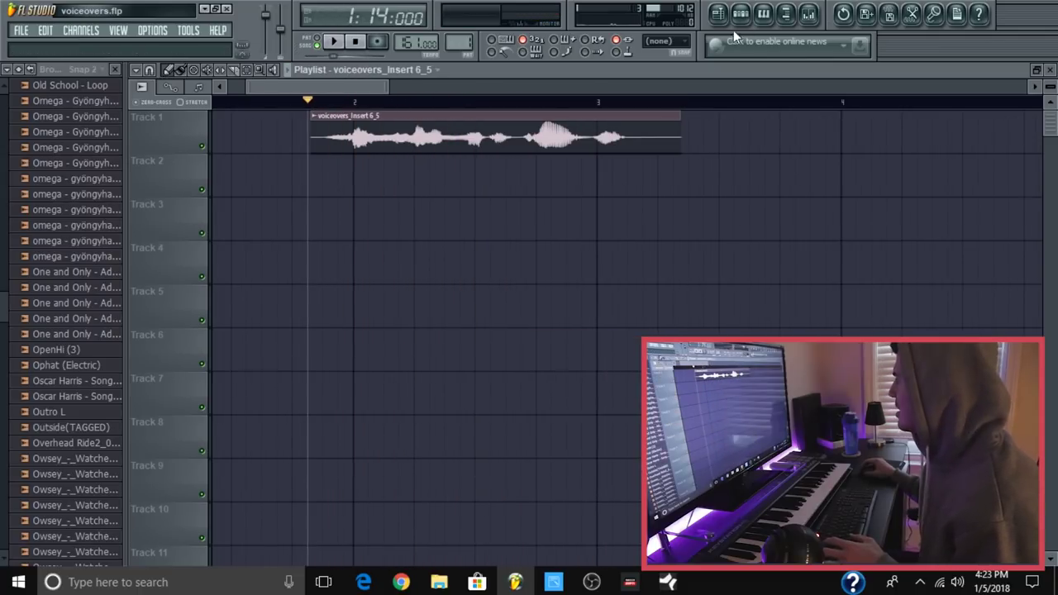
Load Fruity Parametric EQ 2 in the first effect slot of the voice clip's mixer track
{"action": "left_click", "coordinate": [804, 16]}
{"action": "left_click", "coordinate": [835, 232]}
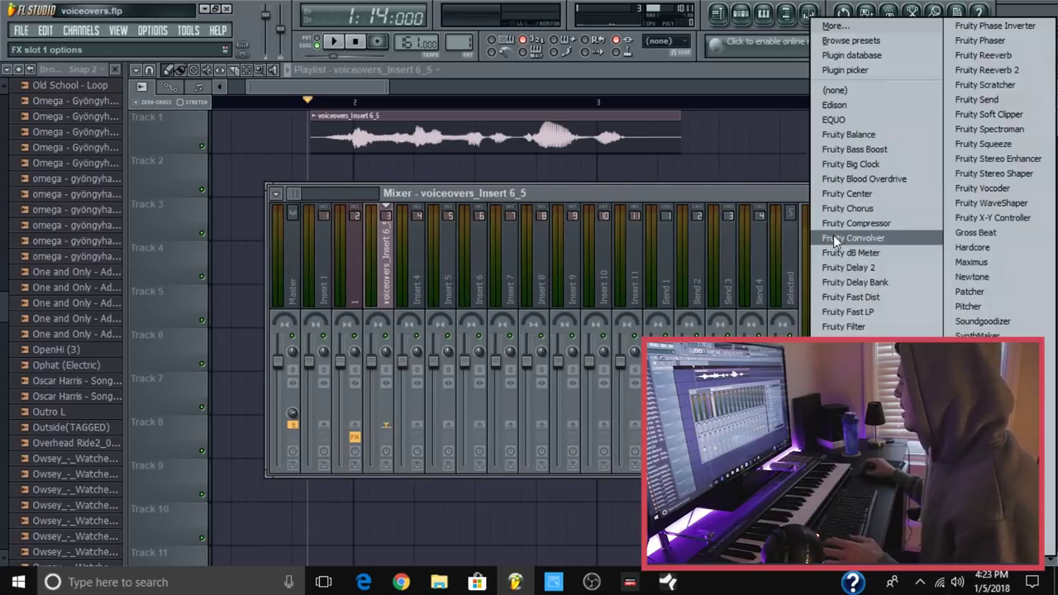
{"action": "left_click", "coordinate": [859, 535]}
Boost the EQ's band 7 slightly and lower band 1 to about -5.3 dB at 52 Hz, checking the sound with playback
{"action": "left_click_drag", "start_coordinate": [421, 296], "coordinate": [422, 283]}
{"action": "key", "text": "space"}
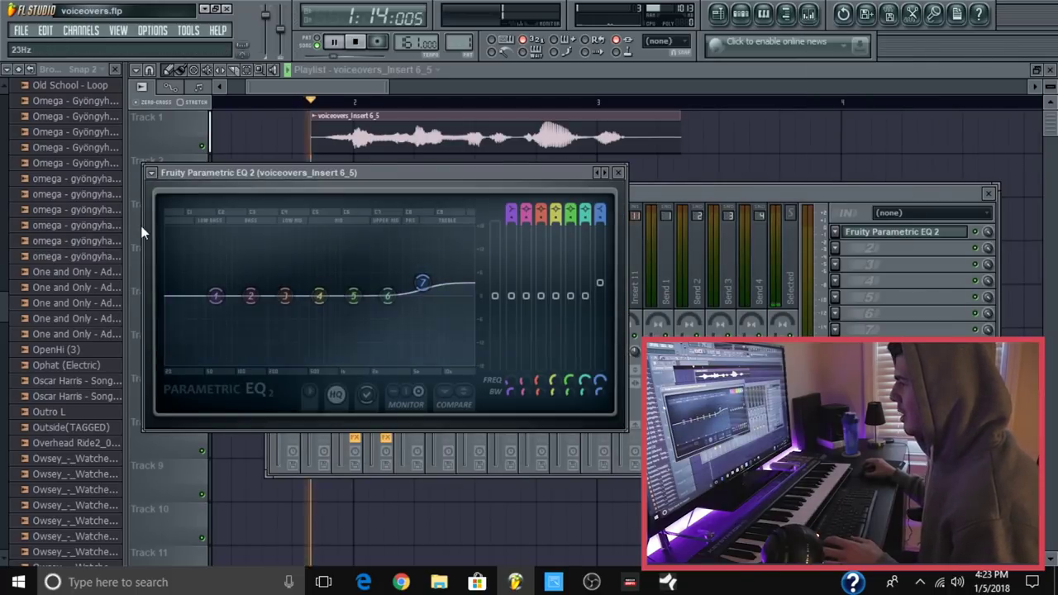
{"action": "key", "text": "space"}
{"action": "left_click_drag", "start_coordinate": [216, 296], "coordinate": [207, 317]}
{"action": "key", "text": "space"}
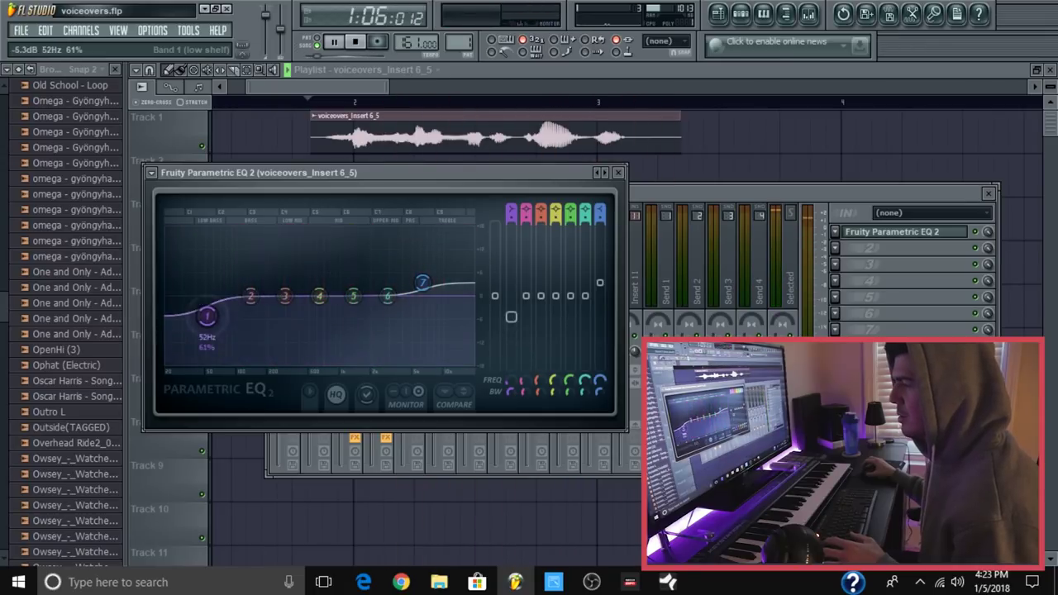
Change EQ band 1 to a high-pass filter, raise bands 2 and 7 slightly, and dip bands 3, 4 and 6
{"action": "right_click", "coordinate": [208, 317]}
{"action": "mouse_move", "coordinate": [236, 354]}
{"action": "left_click", "coordinate": [287, 401]}
{"action": "left_click_drag", "start_coordinate": [206, 300], "coordinate": [288, 319]}
{"action": "left_click_drag", "start_coordinate": [246, 296], "coordinate": [240, 286]}
{"action": "left_click_drag", "start_coordinate": [319, 296], "coordinate": [413, 273]}
{"action": "key", "text": "space"}
{"action": "key", "text": "space"}
{"action": "mouse_move", "coordinate": [289, 320]}
{"action": "left_mouse_down"}
{"action": "mouse_move", "coordinate": [282, 307]}
{"action": "mouse_move", "coordinate": [280, 320]}
{"action": "left_mouse_up"}
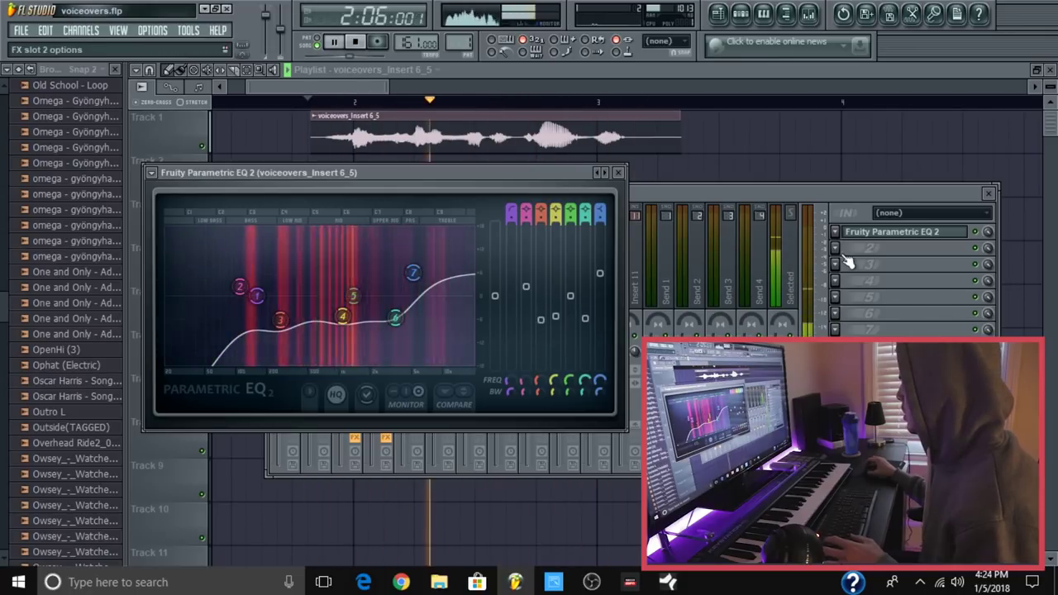
Load Fruity Reeverb 2 in the second effect slot and lower its early reflection and wet levels
{"action": "left_click", "coordinate": [847, 247]}
{"action": "left_click", "coordinate": [1023, 70]}
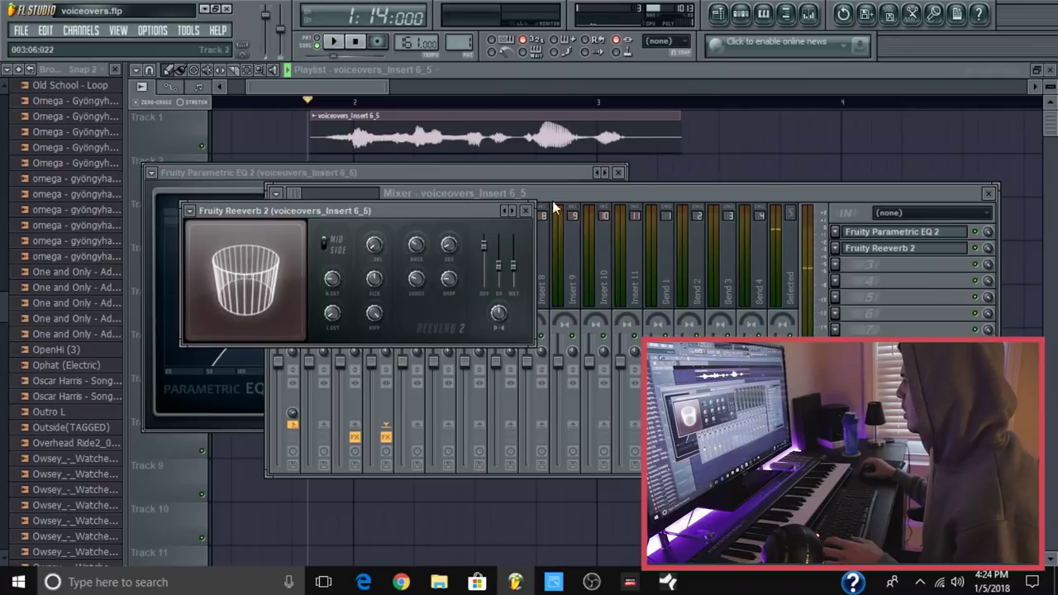
{"action": "left_click_drag", "start_coordinate": [515, 272], "coordinate": [515, 283]}
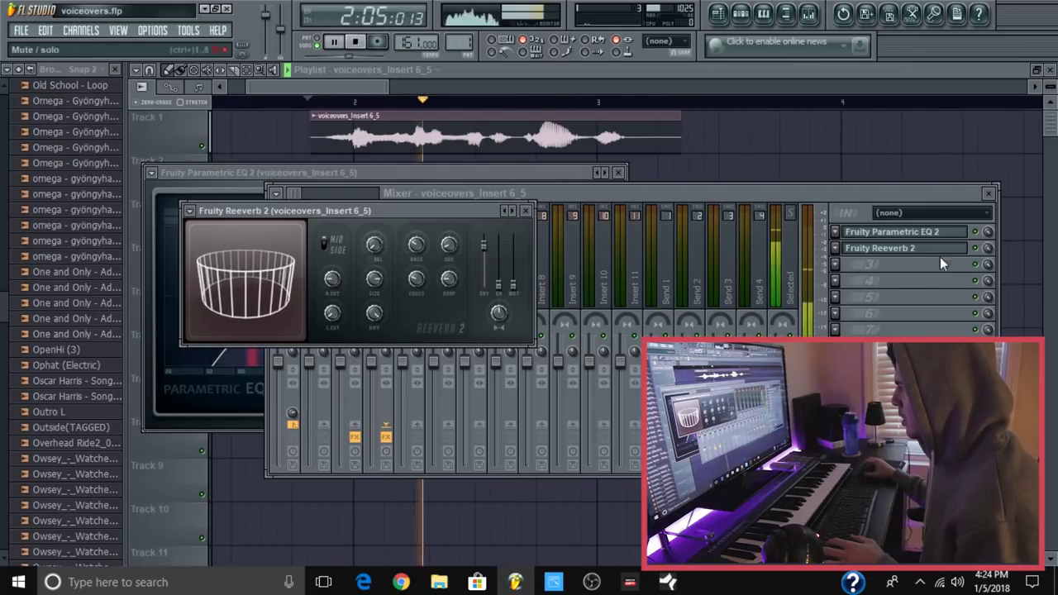
Reopen the parametric EQ and shift band 7 to a slightly lower frequency
{"action": "left_click", "coordinate": [869, 236]}
{"action": "left_click", "coordinate": [869, 235]}
{"action": "mouse_move", "coordinate": [413, 271]}
{"action": "left_mouse_down"}
{"action": "mouse_move", "coordinate": [405, 259]}
{"action": "mouse_move", "coordinate": [397, 275]}
{"action": "left_mouse_up"}
{"action": "key", "text": "space"}
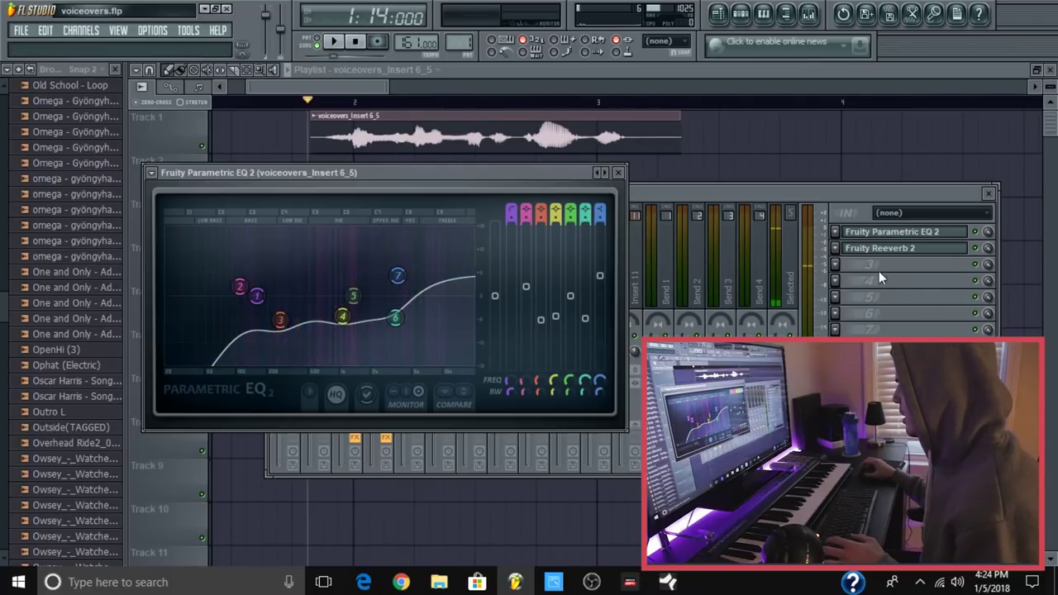
Load Fruity Delay 2 in the third effect slot and set its delay time to 8 steps
{"action": "left_click", "coordinate": [838, 264]}
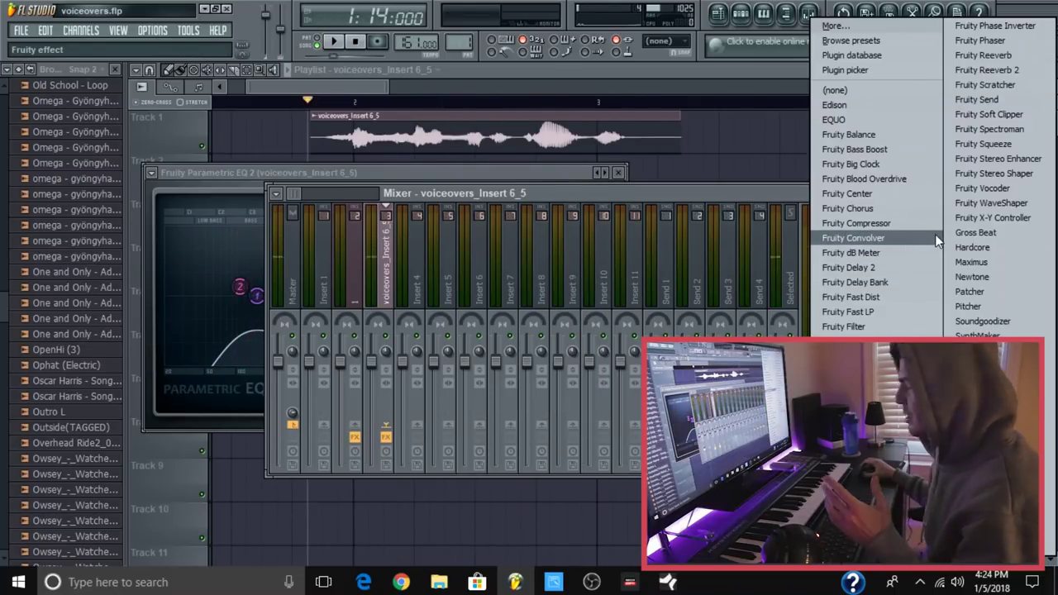
{"action": "left_click", "coordinate": [873, 267]}
{"action": "right_click", "coordinate": [372, 276]}
{"action": "mouse_move", "coordinate": [402, 300]}
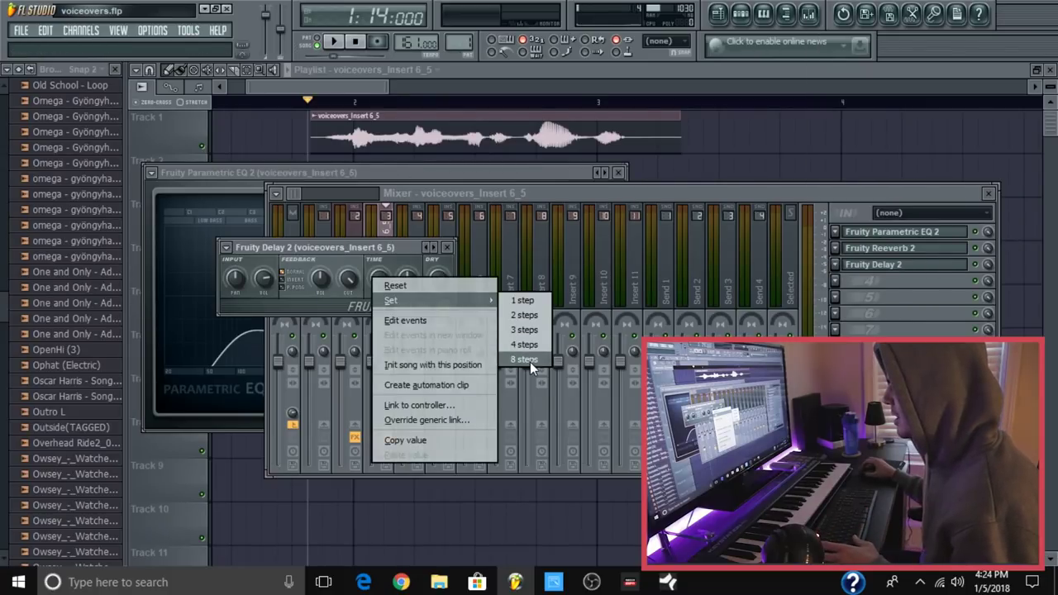
{"action": "left_click", "coordinate": [530, 361]}
{"action": "right_click", "coordinate": [380, 278]}
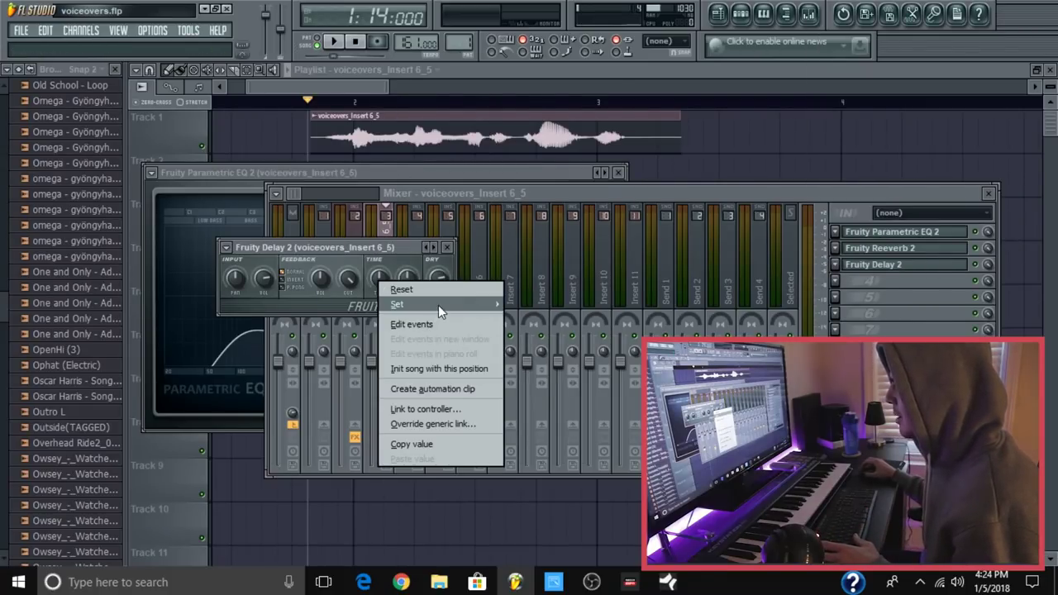
{"action": "left_click", "coordinate": [335, 240]}
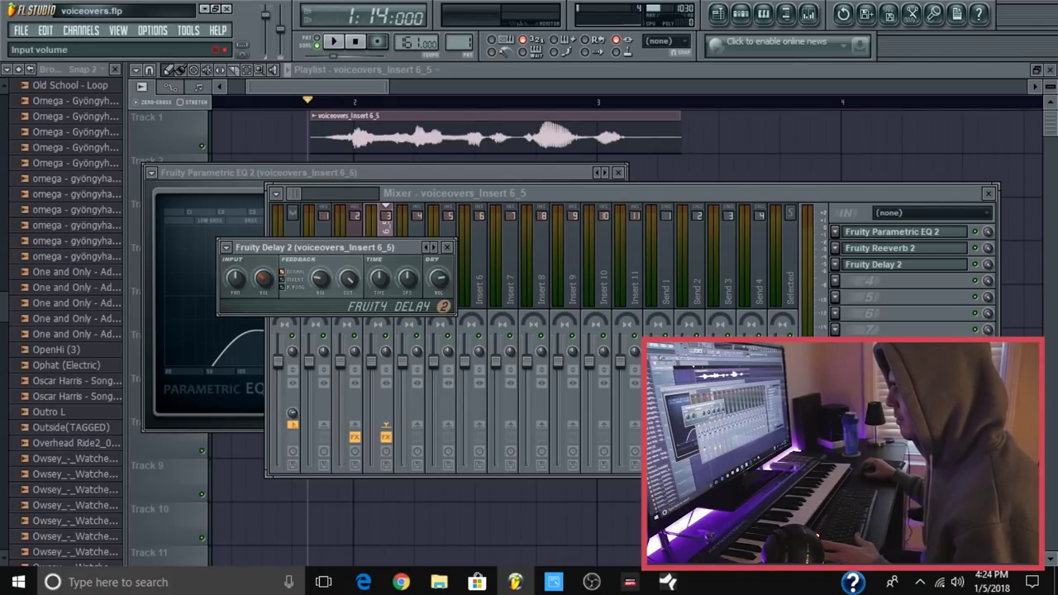
Lower Fruity Delay 2's input volume, switch its feedback mode to ping pong, and play back the voice clip
{"action": "left_click_drag", "start_coordinate": [321, 280], "coordinate": [266, 274]}
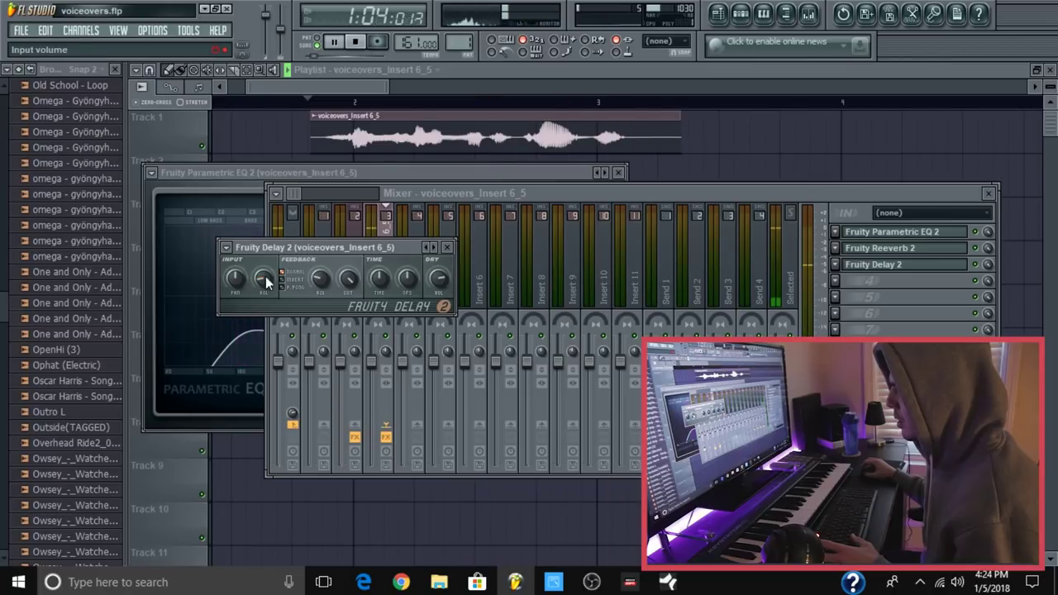
{"action": "key", "text": "space"}
{"action": "left_click", "coordinate": [284, 288]}
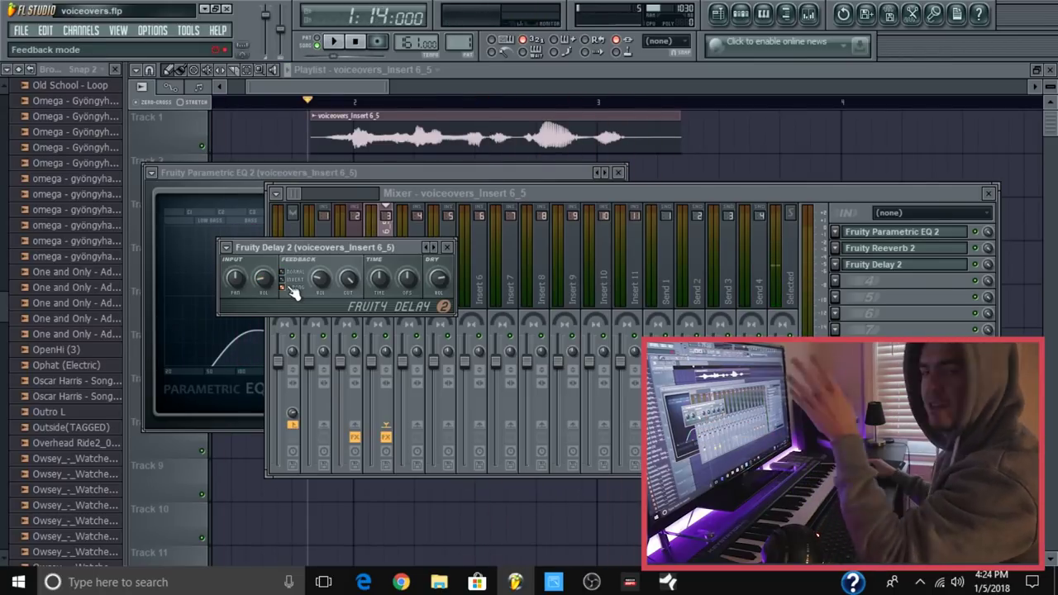
{"action": "key", "text": "space"}
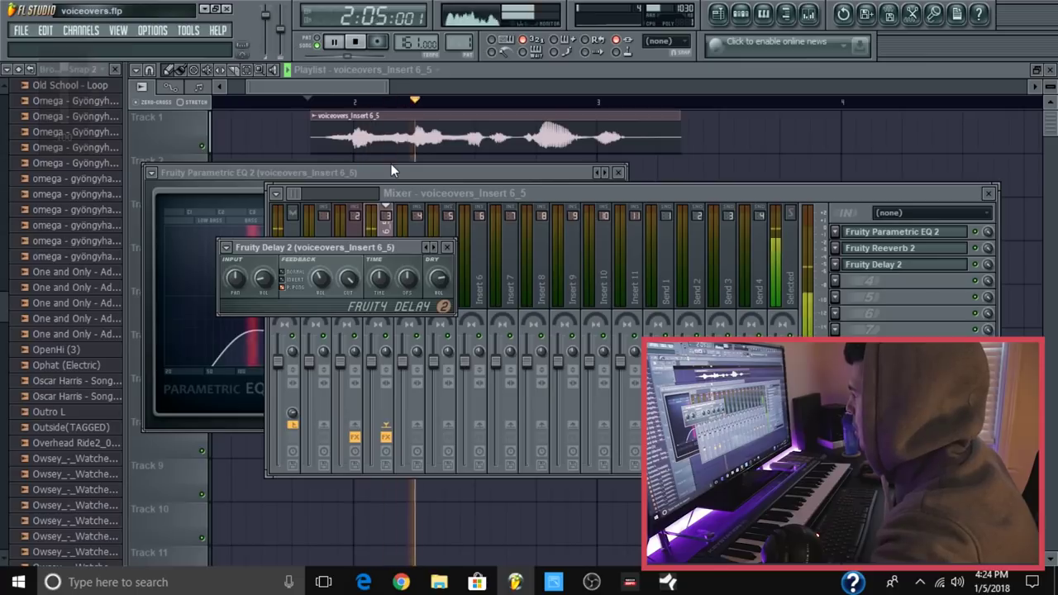
{"action": "left_click", "coordinate": [366, 88]}
{"action": "key", "text": "space"}
{"action": "key", "text": "space"}
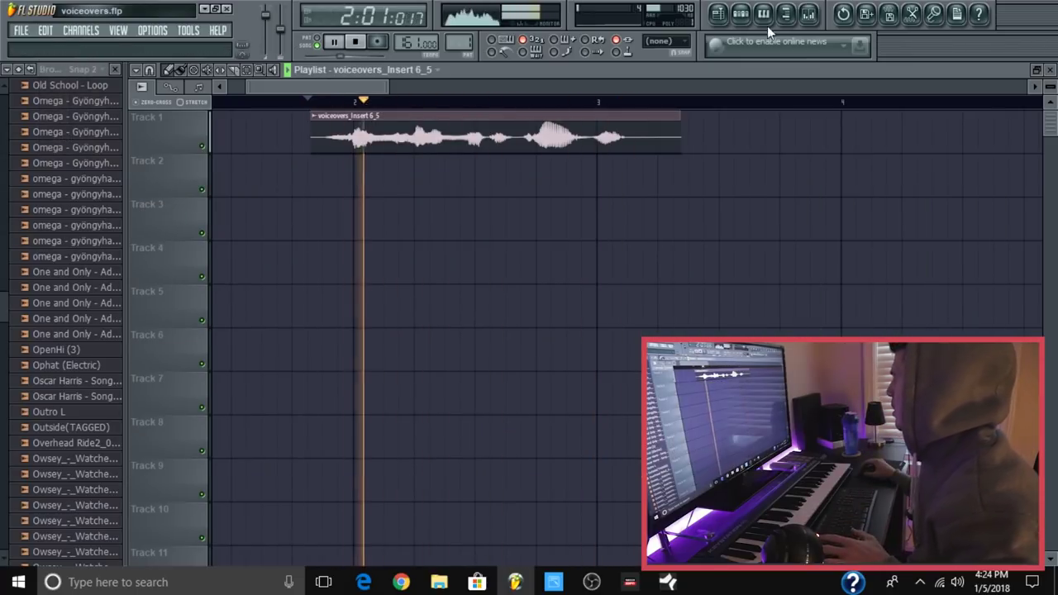
Load Fruity Compressor in the fourth effect slot, raise its gain to 6.6 dB, and listen to the voice clip
{"action": "left_click", "coordinate": [810, 14]}
{"action": "key", "text": "space"}
{"action": "left_click", "coordinate": [870, 268]}
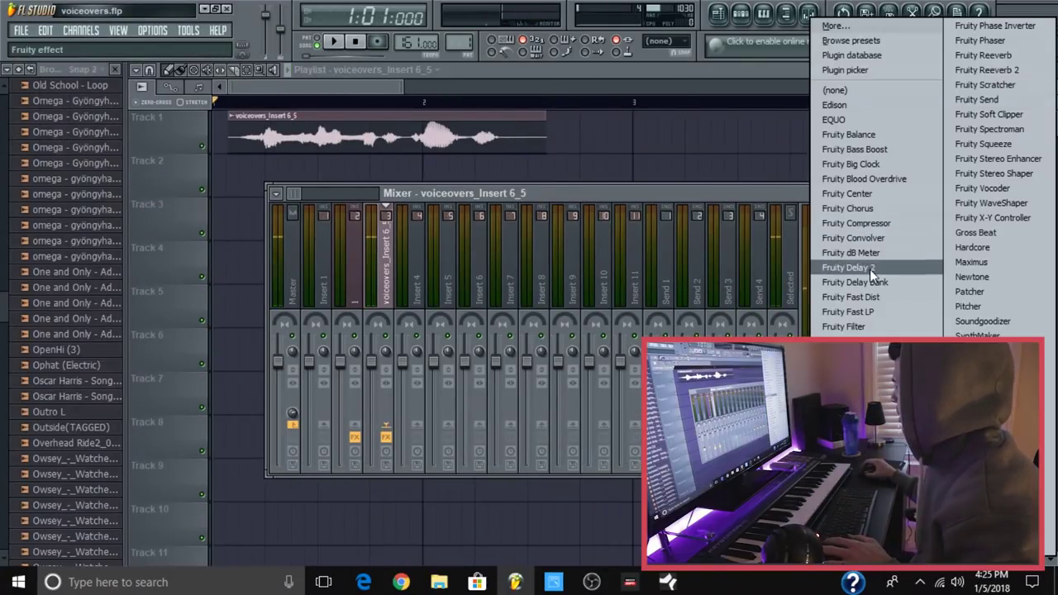
{"action": "left_click", "coordinate": [867, 222]}
{"action": "key", "text": "space"}
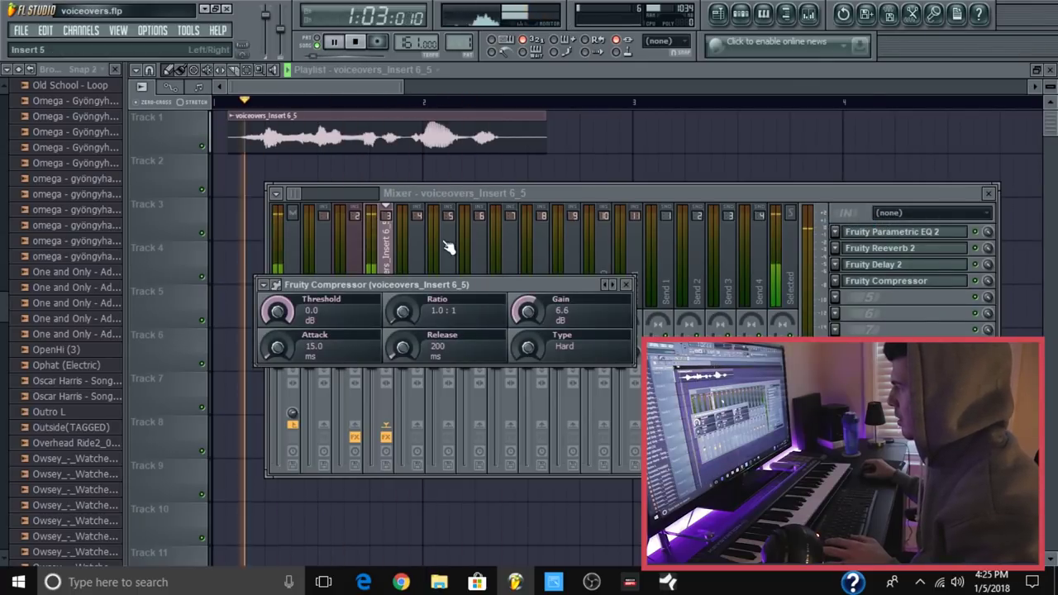
{"action": "key", "text": "space"}
{"action": "left_click", "coordinate": [436, 192]}
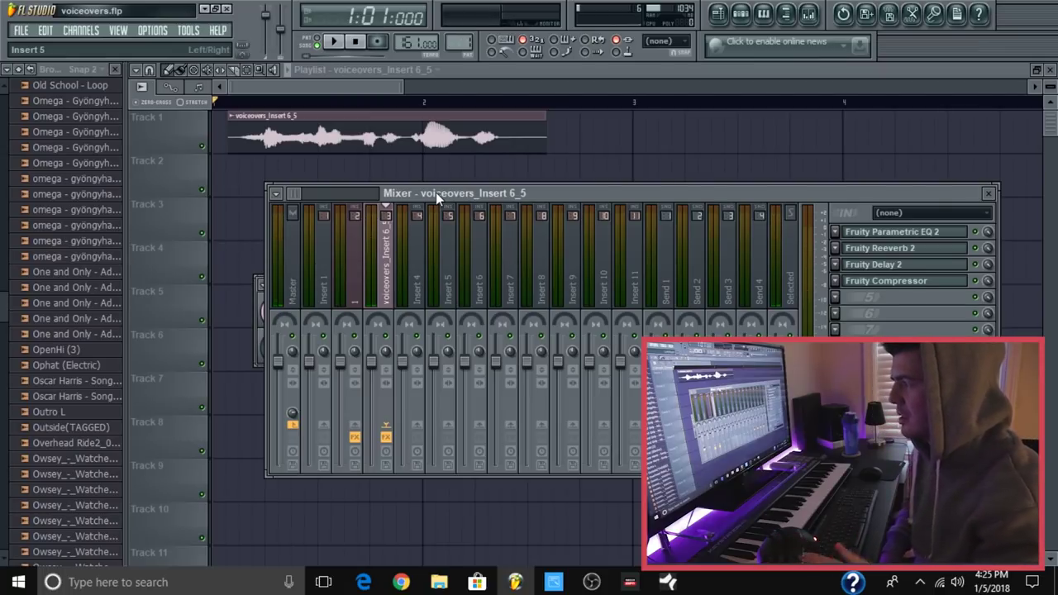
{"action": "key", "text": "F12"}
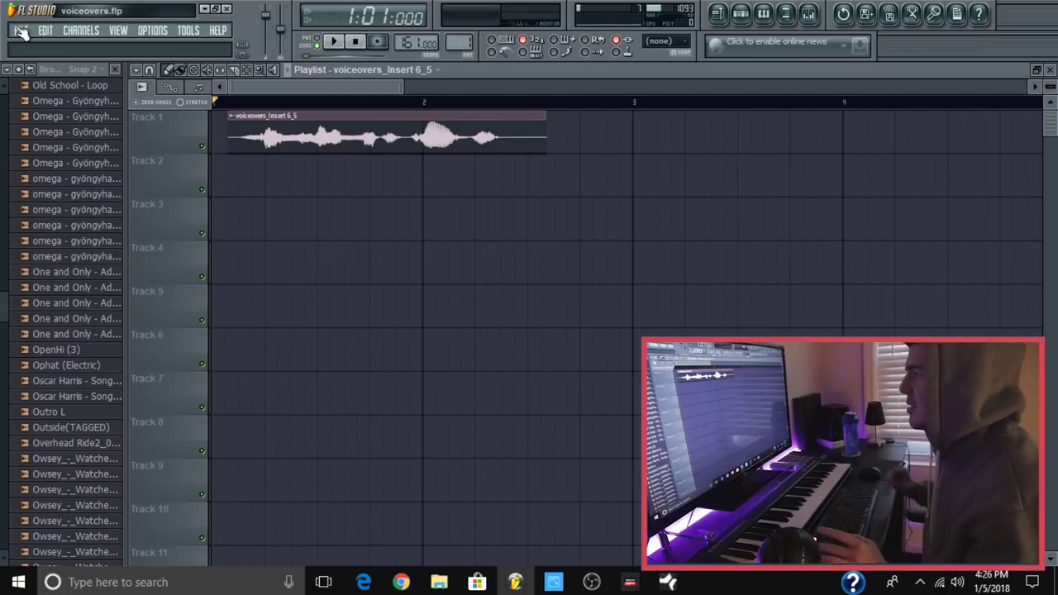
Export the processed voice tag as a wave file
{"action": "left_click", "coordinate": [21, 32]}
{"action": "left_click", "coordinate": [30, 33]}
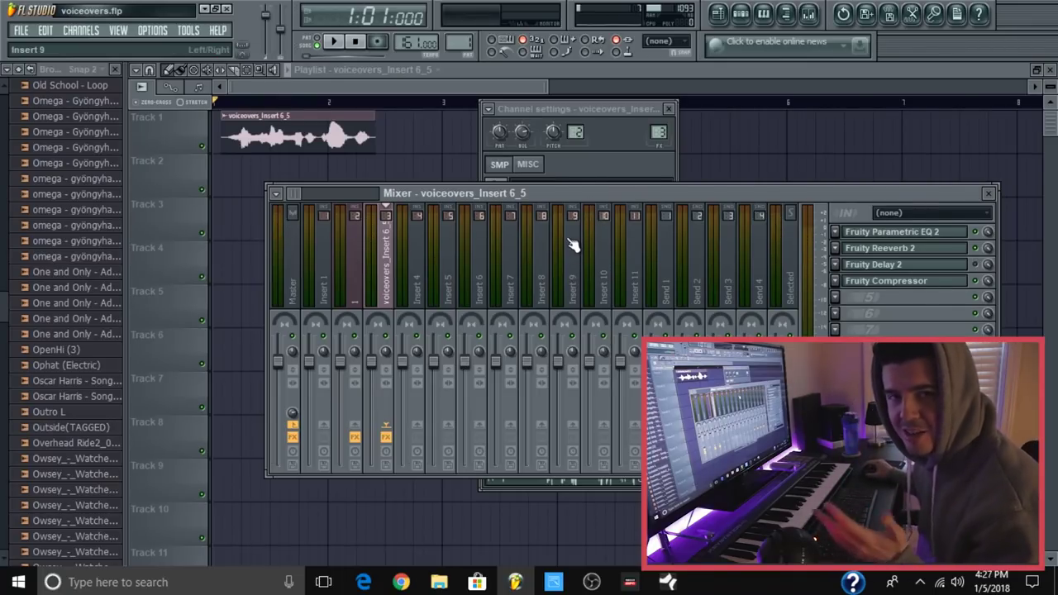
{"action": "left_click", "coordinate": [22, 31]}
{"action": "mouse_move", "coordinate": [90, 161]}
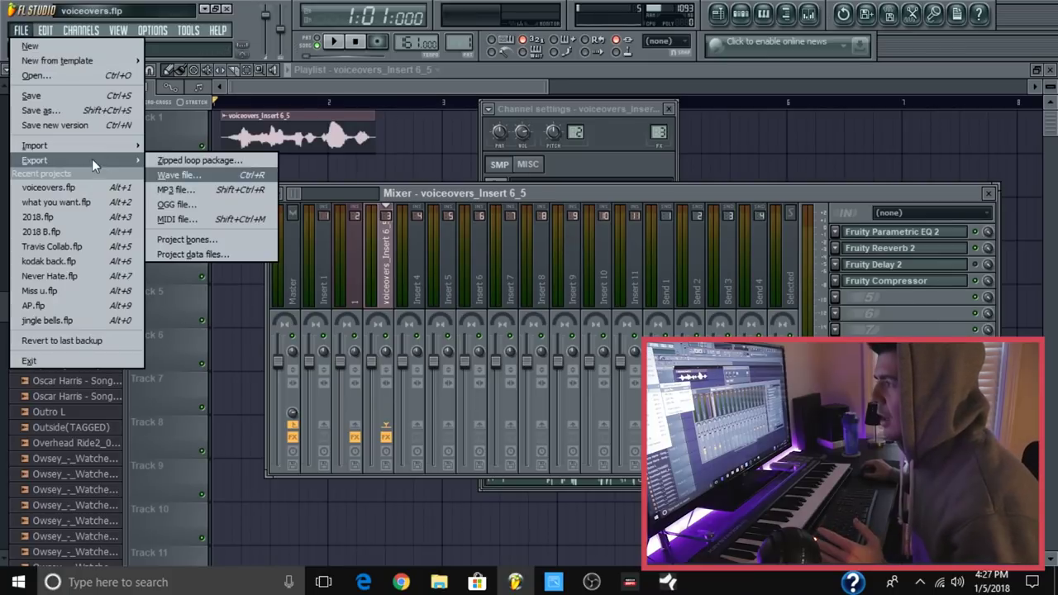
{"action": "left_click", "coordinate": [181, 176]}
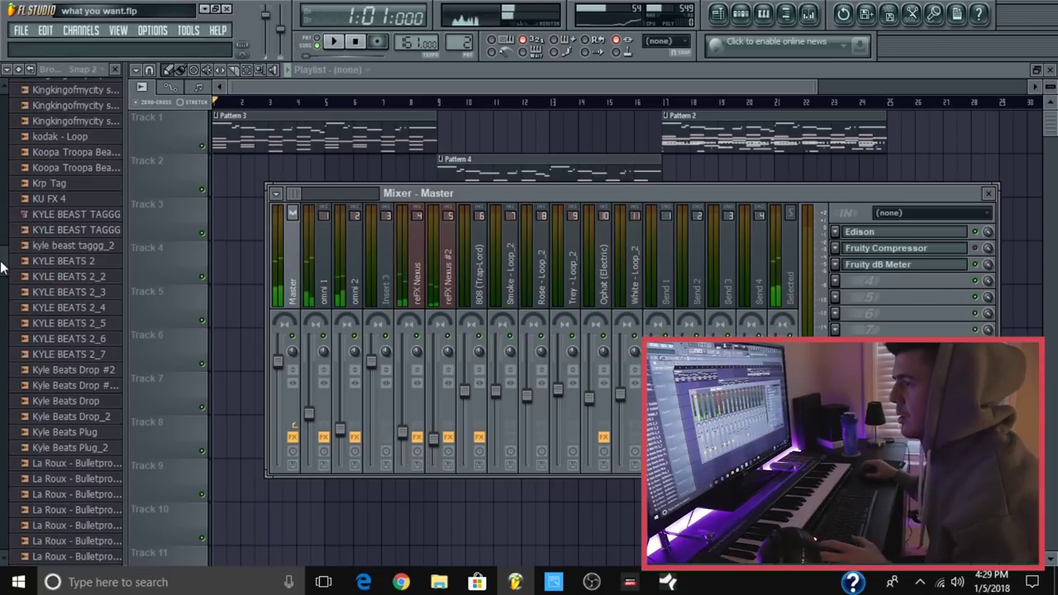
Place the TransFx (Ambient) sample from the TransFx (FX) sample folder on playlist Track 3, near bar 14
{"action": "left_click_drag", "start_coordinate": [2, 267], "coordinate": [2, 471]}
{"action": "scroll", "coordinate": [52, 373], "scroll_direction": "down", "scroll_amount": 6}
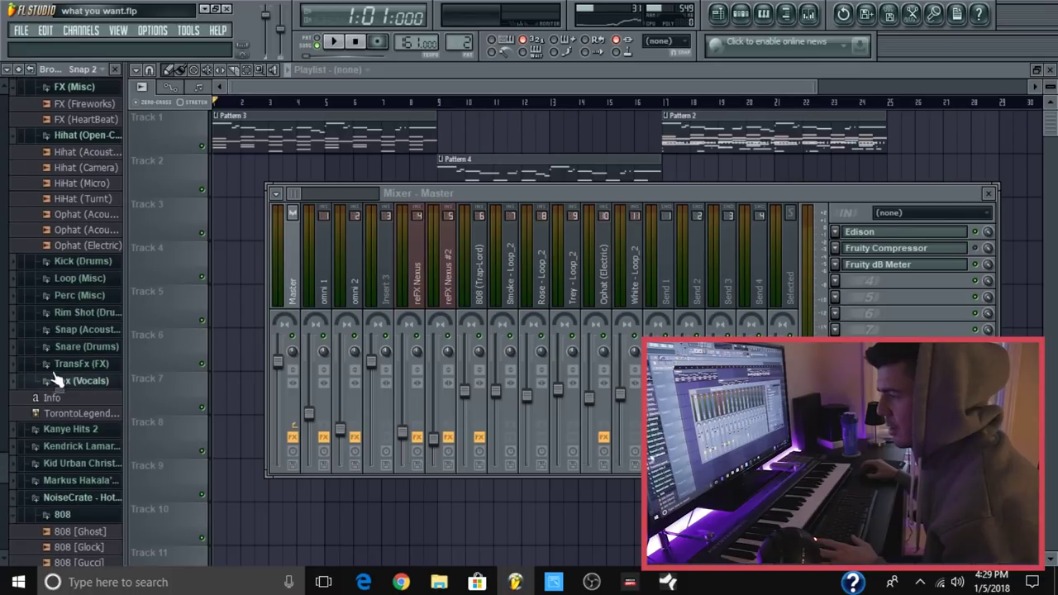
{"action": "left_click", "coordinate": [52, 365]}
{"action": "left_click_drag", "start_coordinate": [78, 380], "coordinate": [492, 518]}
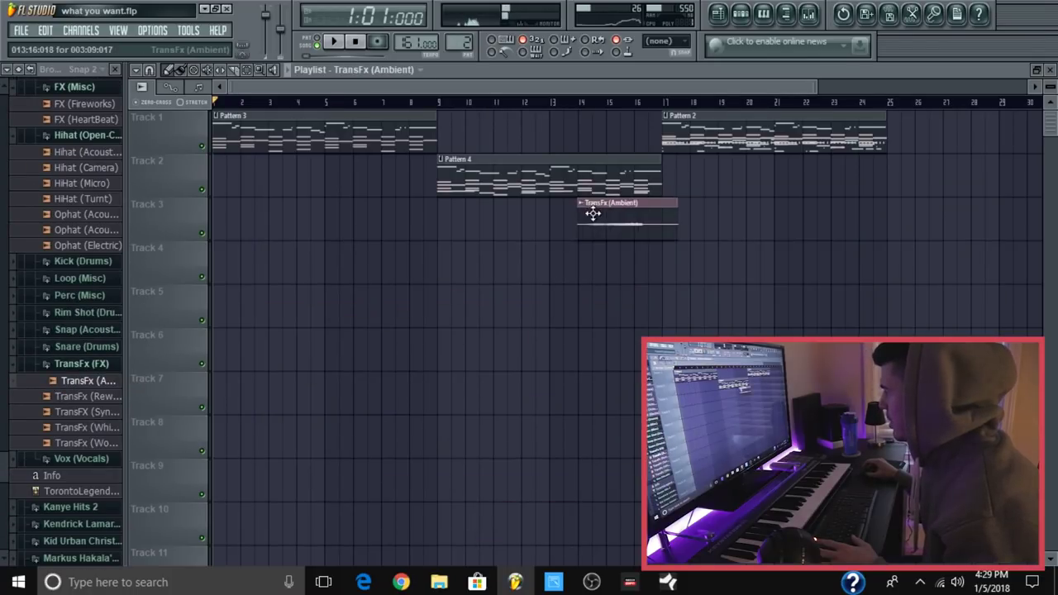
Change the playlist snap setting, align the TransFx (Ambient) clip's start to bar 15, and shorten it to about three bars
{"action": "left_click", "coordinate": [145, 72]}
{"action": "left_click", "coordinate": [169, 141]}
{"action": "scroll", "coordinate": [700, 113], "scroll_direction": "up", "scroll_amount": 5}
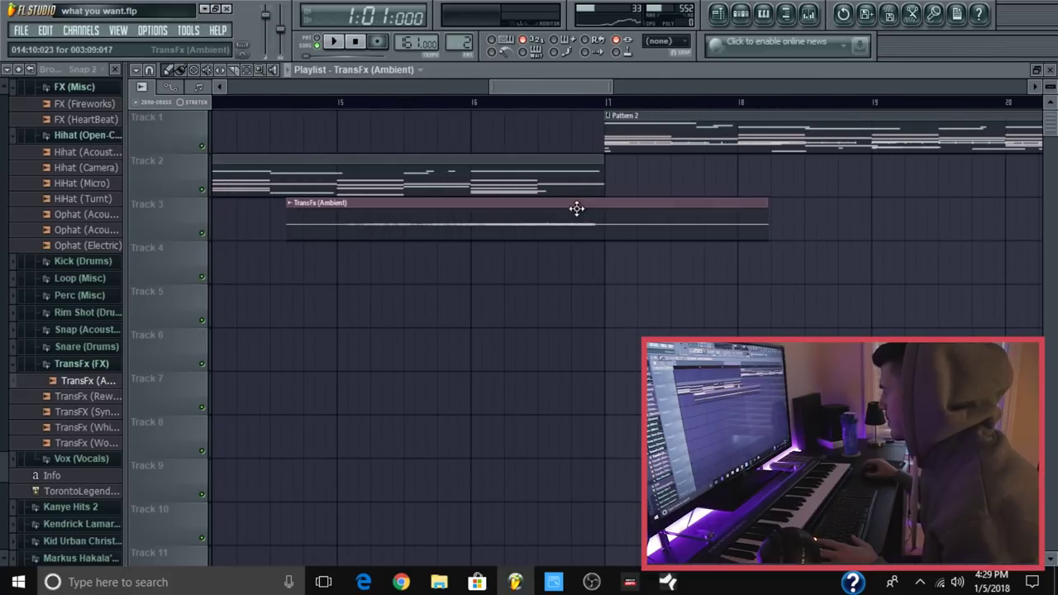
{"action": "scroll", "coordinate": [586, 211], "scroll_direction": "up", "scroll_amount": 2}
{"action": "key", "text": "space"}
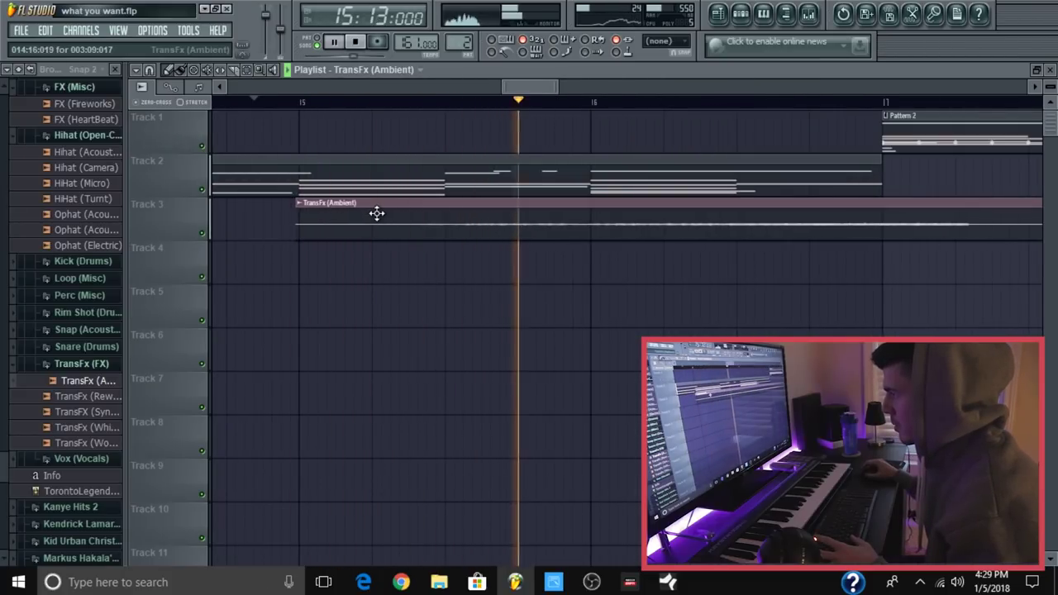
{"action": "scroll", "coordinate": [363, 105], "scroll_direction": "down", "scroll_amount": 3}
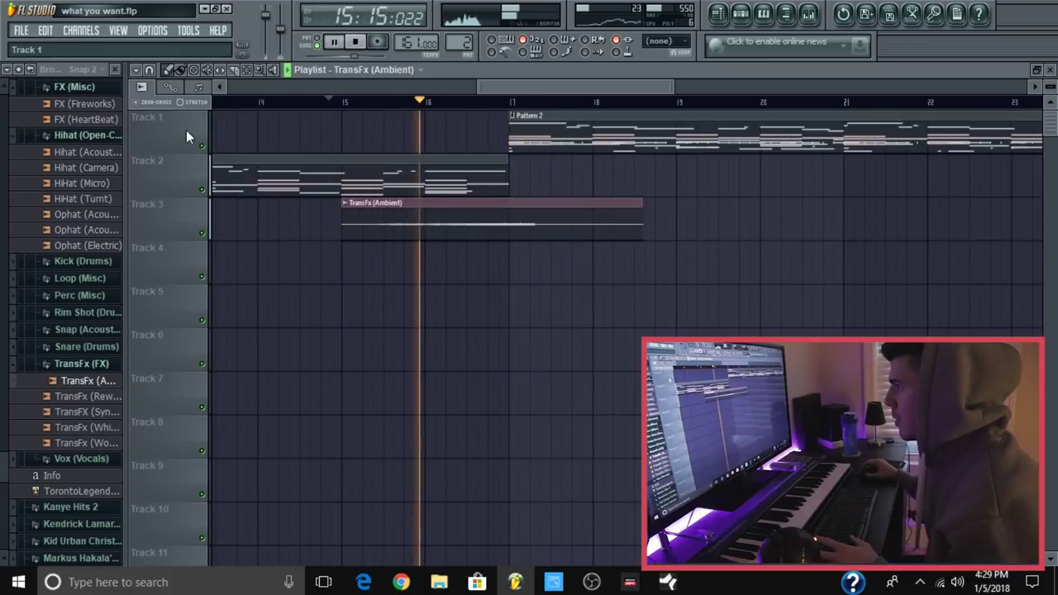
{"action": "key", "text": "space"}
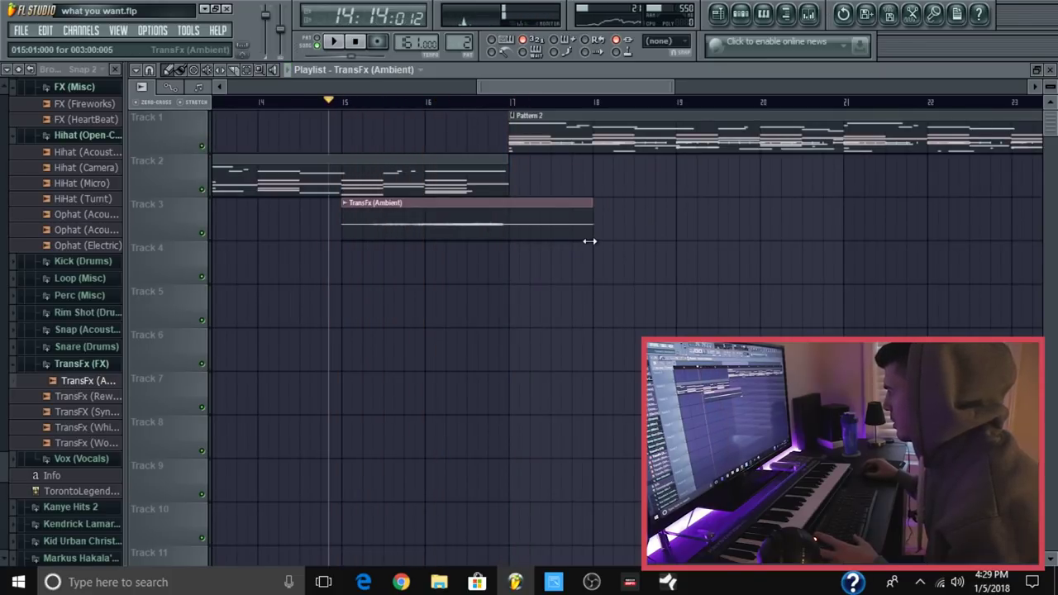
Lower the time-stretching pitch of the TransFx (Ambient) sample and assign its channel to a free mixer track
{"action": "key", "text": "space"}
{"action": "double_click", "coordinate": [426, 217]}
{"action": "key", "text": "space"}
{"action": "key", "text": "space"}
{"action": "left_click_drag", "start_coordinate": [505, 313], "coordinate": [505, 326]}
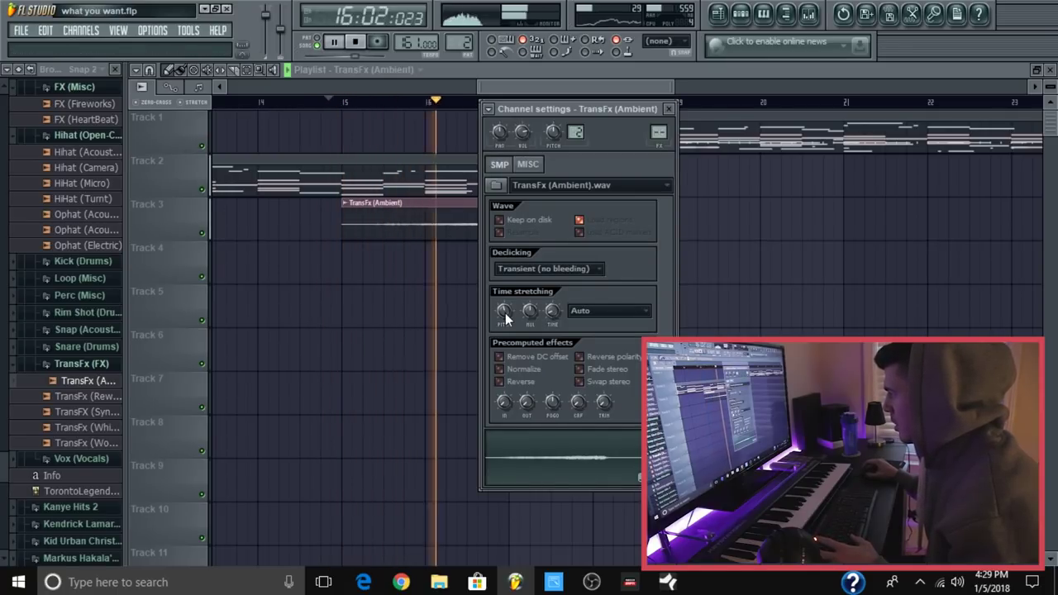
{"action": "left_click", "coordinate": [489, 108]}
{"action": "left_click", "coordinate": [504, 145]}
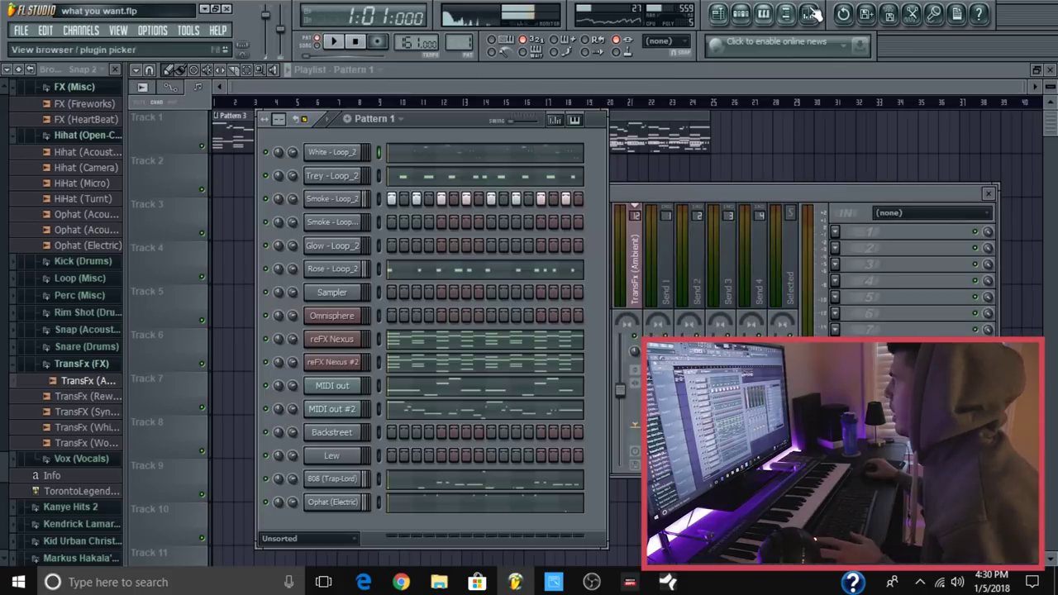
Open Edison on the Master mixer track and place the tag drop audio on playlist Track 4 near bar 16
{"action": "key", "text": "F9"}
{"action": "left_click", "coordinate": [288, 265]}
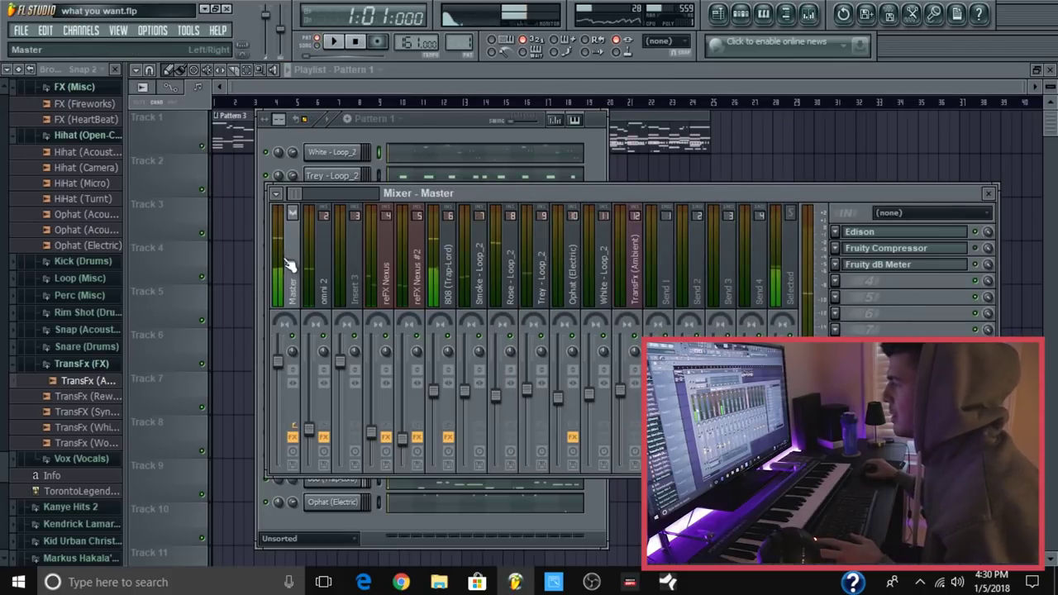
{"action": "left_click", "coordinate": [860, 232]}
{"action": "left_click_drag", "start_coordinate": [651, 239], "coordinate": [778, 141]}
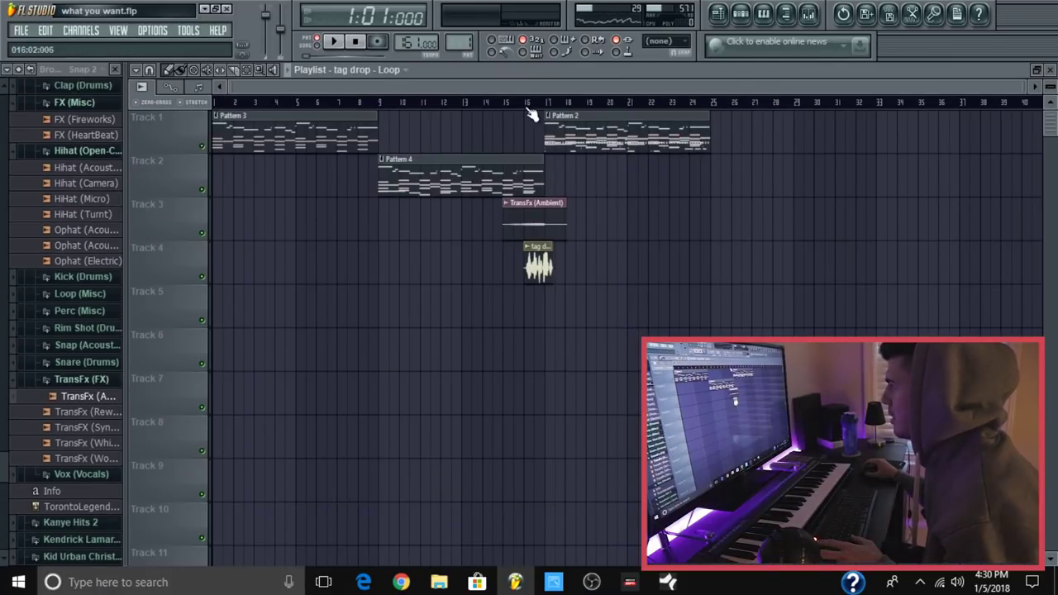
Move the tag drop clip on Track 4 to start at 015:11:000 and play the transition from bar 16
{"action": "left_click", "coordinate": [526, 105]}
{"action": "scroll", "coordinate": [526, 104], "scroll_direction": "up", "scroll_amount": 5}
{"action": "key", "text": "space"}
{"action": "left_click_drag", "start_coordinate": [645, 273], "coordinate": [595, 275]}
{"action": "key", "text": "space"}
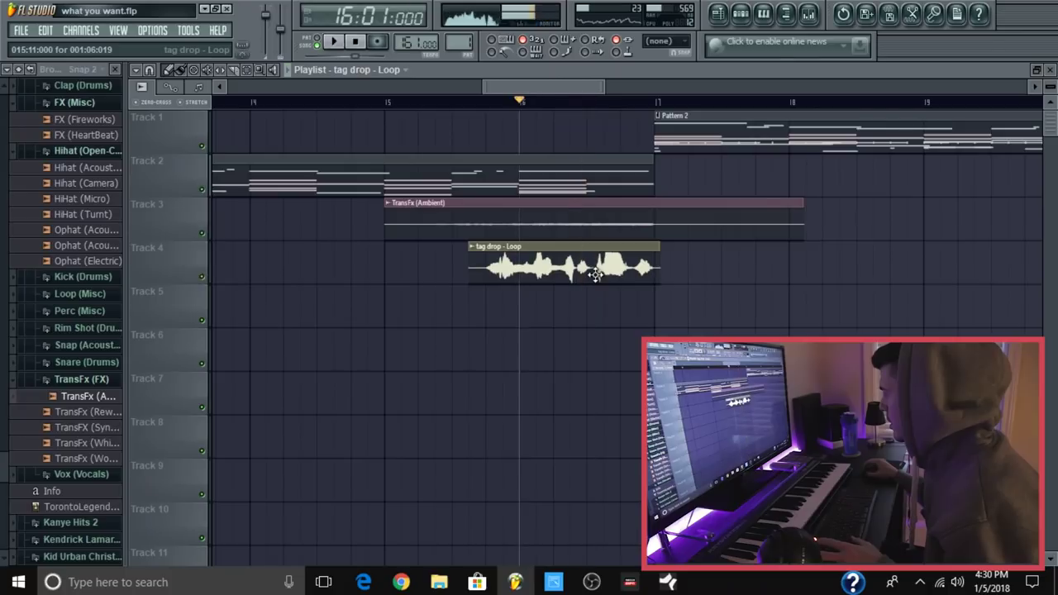
Assign the tag drop channel to a free mixer track and lower that track's level to about -7.7 dB
{"action": "left_click", "coordinate": [501, 246]}
{"action": "left_click", "coordinate": [490, 110]}
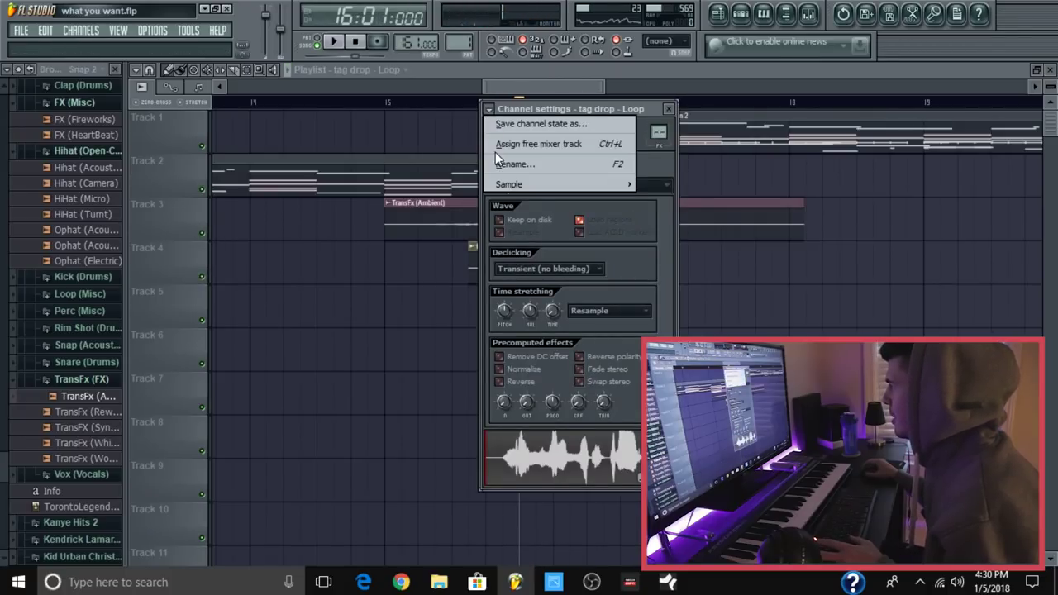
{"action": "left_click", "coordinate": [538, 144]}
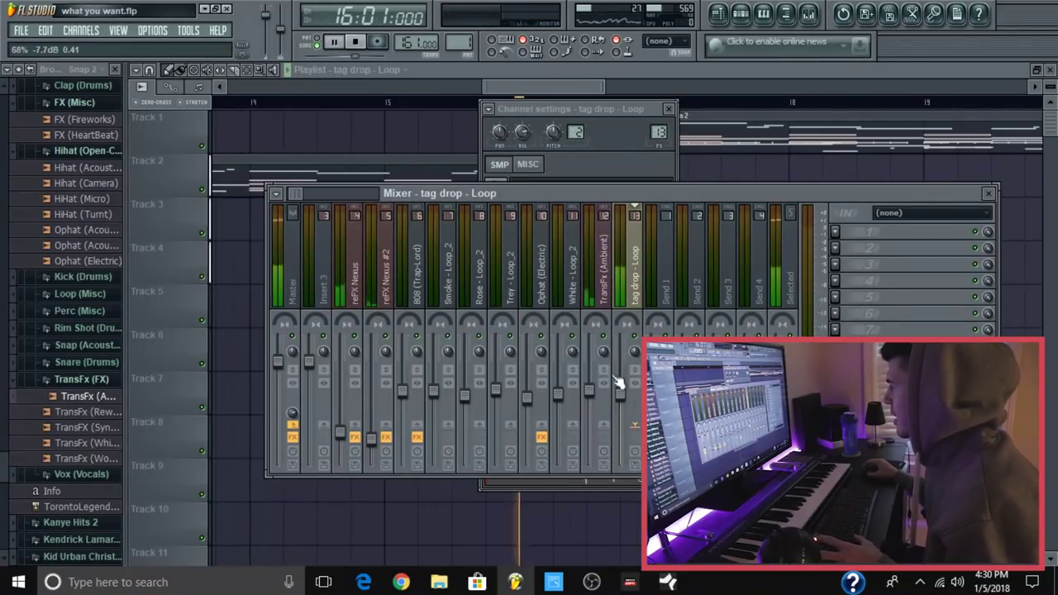
{"action": "left_click", "coordinate": [582, 119]}
{"action": "left_click", "coordinate": [558, 87]}
Move the tag drop clip about two steps later on Track 4 and play it back from bar 16
{"action": "key", "text": "space"}
{"action": "key", "text": "space"}
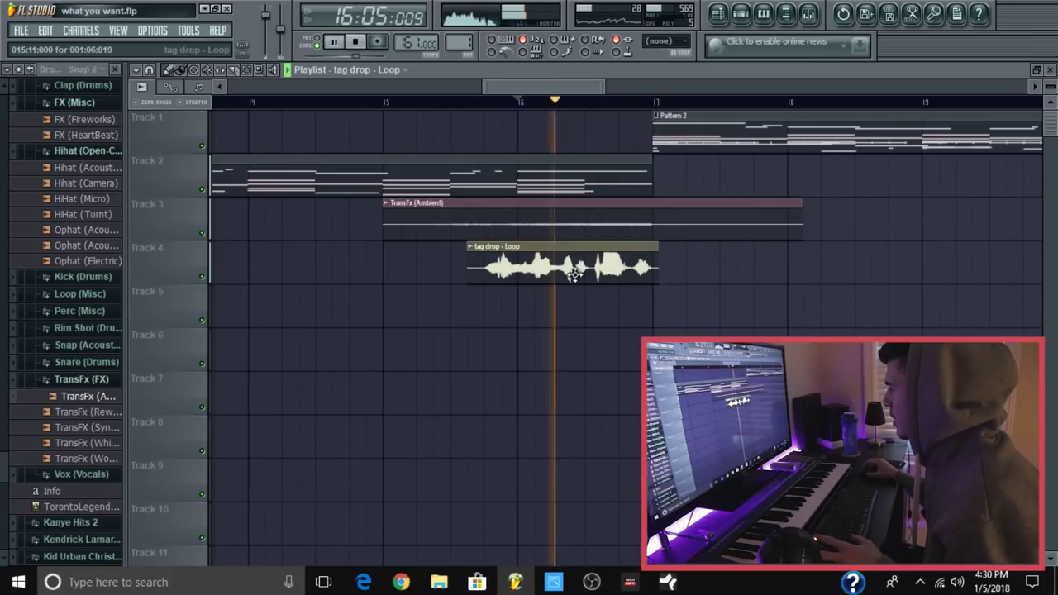
{"action": "left_click_drag", "start_coordinate": [574, 273], "coordinate": [594, 270]}
{"action": "key", "text": "space"}
{"action": "key", "text": "space"}
{"action": "key", "text": "space"}
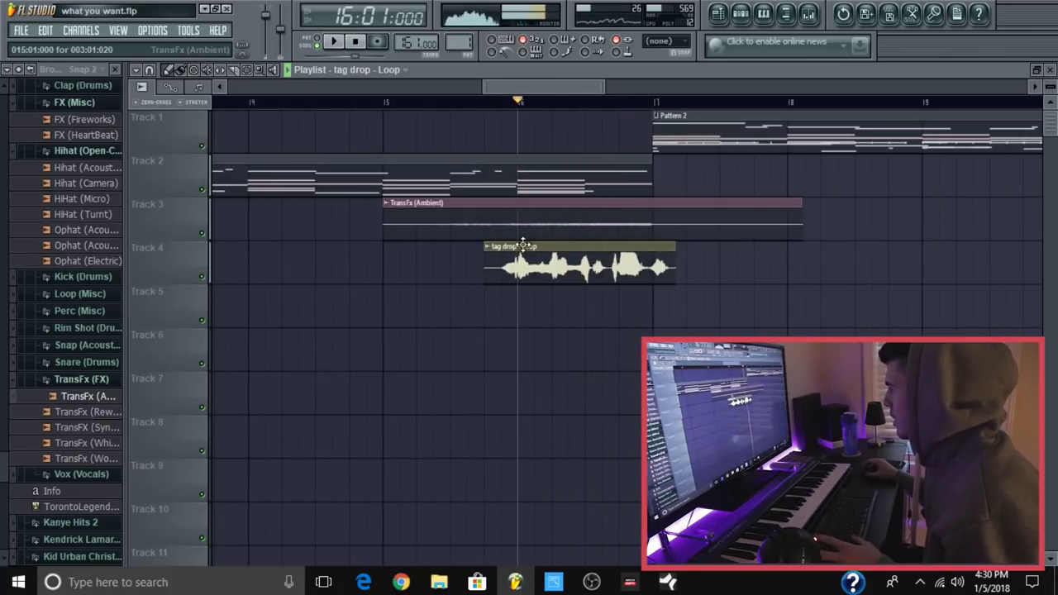
Set the tag drop sample's time-stretching mode to Auto and play the song from the start of its clip
{"action": "left_click", "coordinate": [513, 246]}
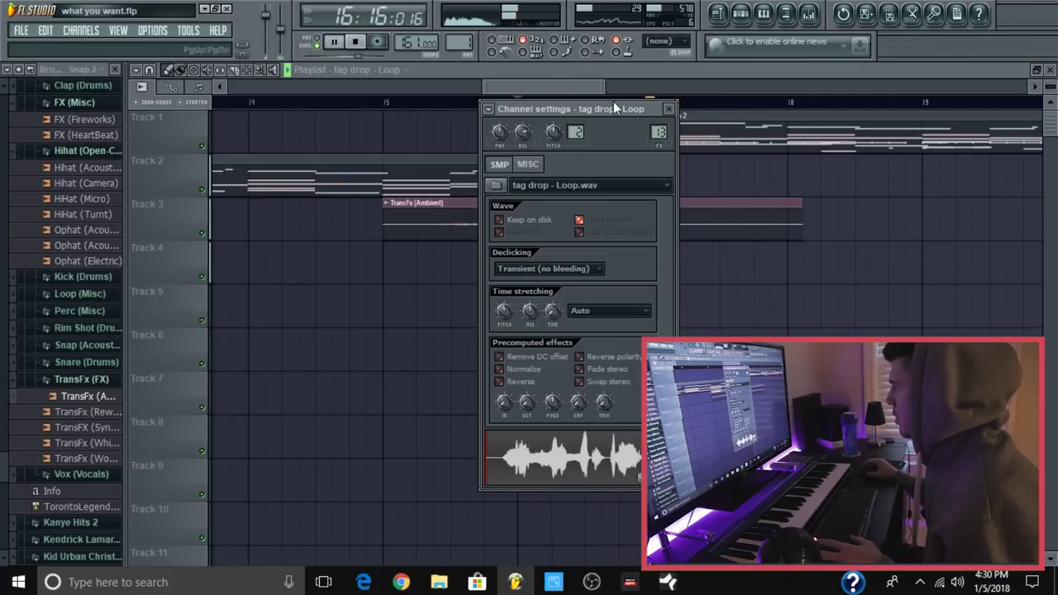
{"action": "left_click", "coordinate": [807, 16]}
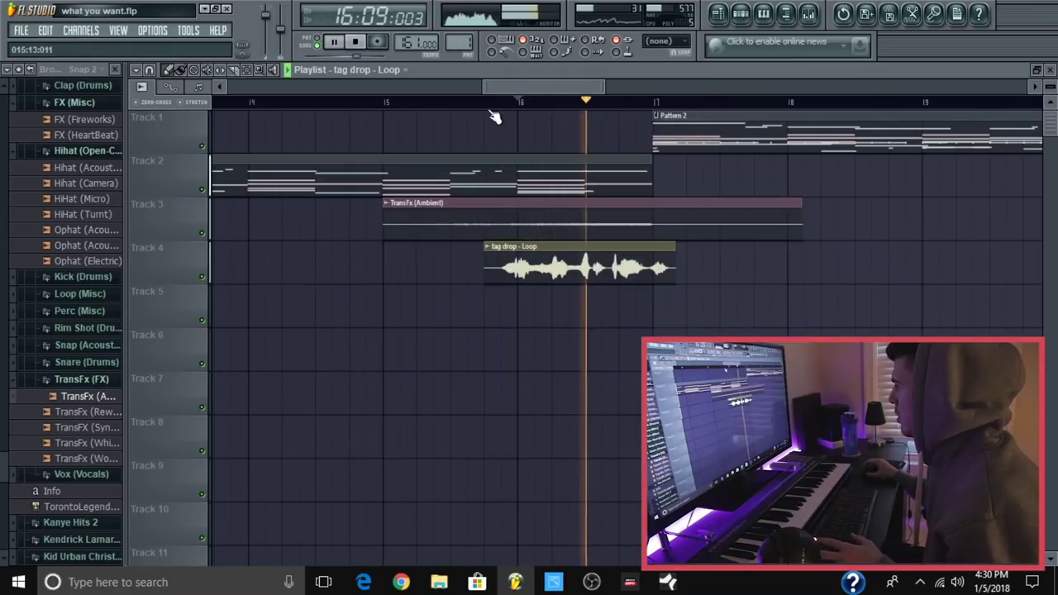
{"action": "left_click", "coordinate": [493, 105]}
{"action": "scroll", "coordinate": [498, 112], "scroll_direction": "up", "scroll_amount": 2}
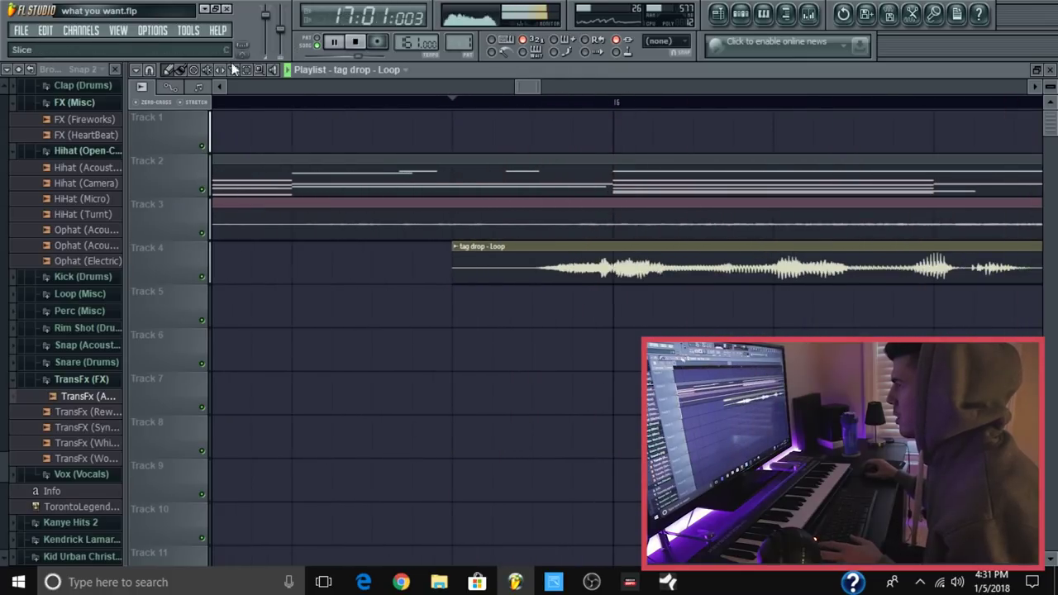
Try moving the tag drop clip earlier on Track 4 with a changed snap setting, and undo the move
{"action": "left_click", "coordinate": [153, 70]}
{"action": "left_click", "coordinate": [165, 141]}
{"action": "left_click", "coordinate": [405, 102]}
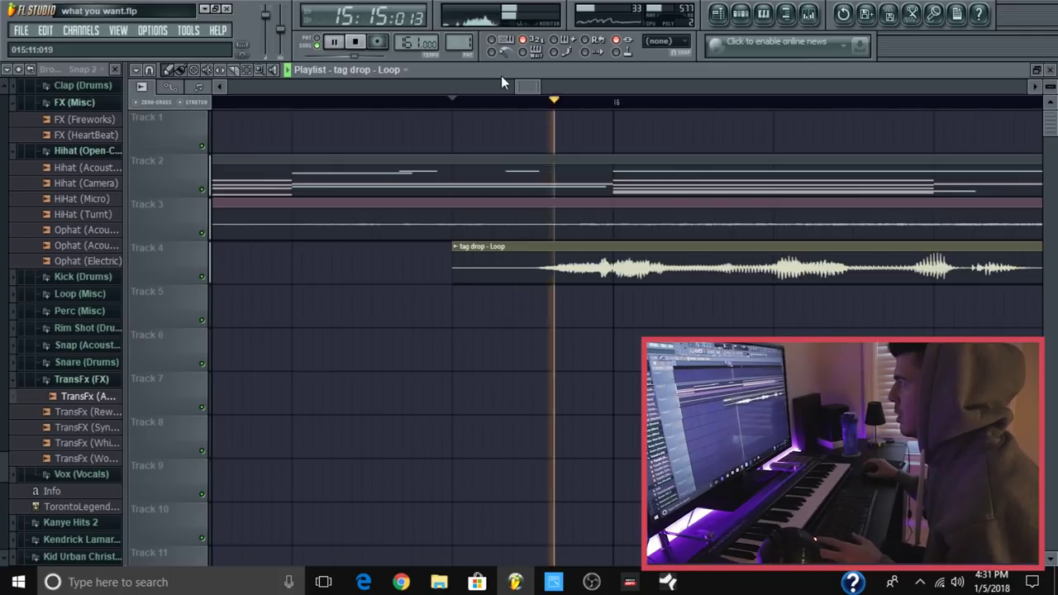
{"action": "scroll", "coordinate": [529, 85], "scroll_direction": "down", "scroll_amount": 1}
{"action": "scroll", "coordinate": [516, 112], "scroll_direction": "down", "scroll_amount": 3}
{"action": "left_click_drag", "start_coordinate": [538, 273], "coordinate": [473, 276]}
{"action": "key", "text": "ctrl+z"}
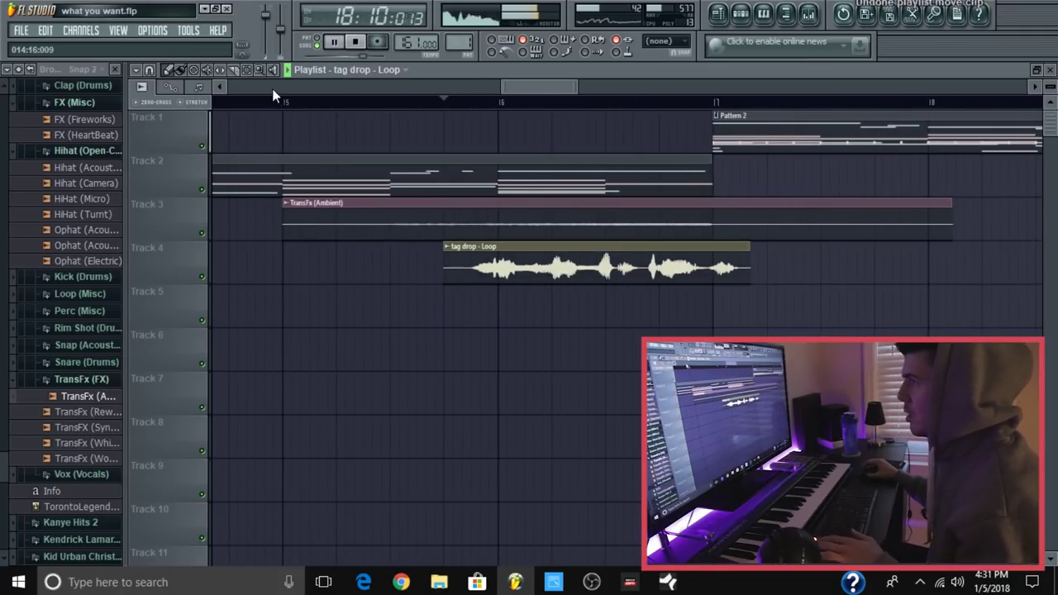
Choose another playlist snap setting and move the tag drop clip slightly earlier on Track 4
{"action": "left_click", "coordinate": [160, 70]}
{"action": "left_click", "coordinate": [166, 116]}
{"action": "left_click_drag", "start_coordinate": [562, 264], "coordinate": [526, 256]}
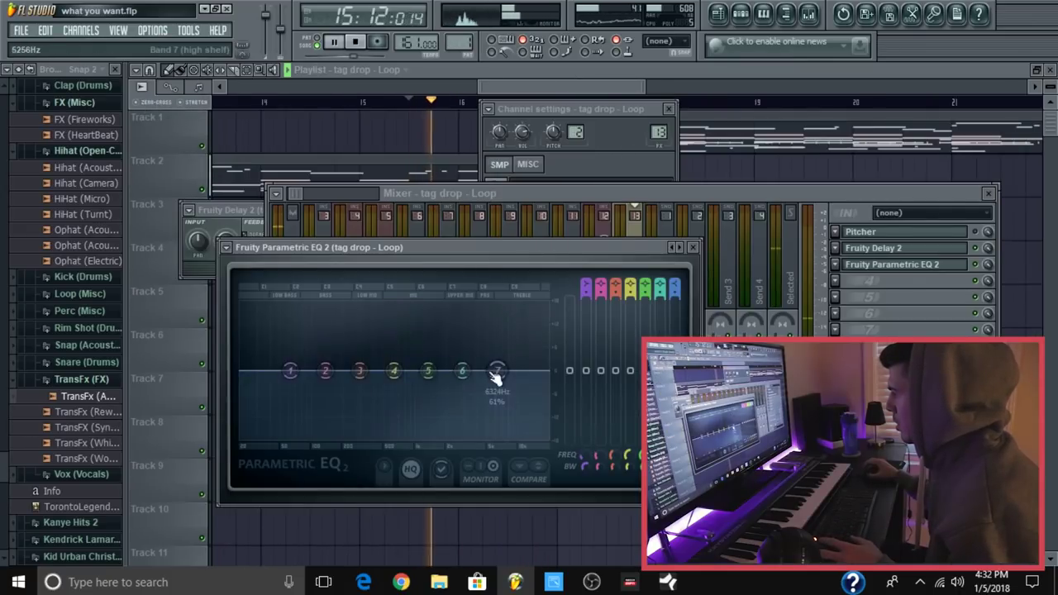
Shape the tag drop track in Fruity Parametric EQ 2 by boosting the high shelf and mids, cutting the low shelf, and lowering the overall level
{"action": "left_click_drag", "start_coordinate": [496, 374], "coordinate": [484, 348]}
{"action": "left_click_drag", "start_coordinate": [570, 371], "coordinate": [569, 388]}
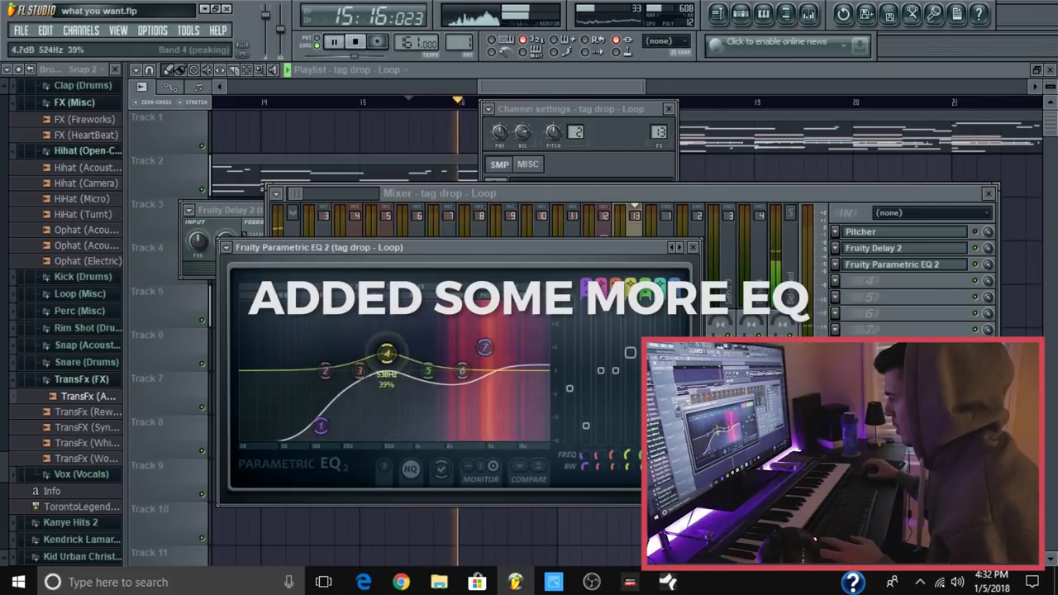
{"action": "mouse_move", "coordinate": [387, 354]}
{"action": "left_mouse_down"}
{"action": "mouse_move", "coordinate": [394, 360]}
{"action": "mouse_move", "coordinate": [380, 355]}
{"action": "left_mouse_up"}
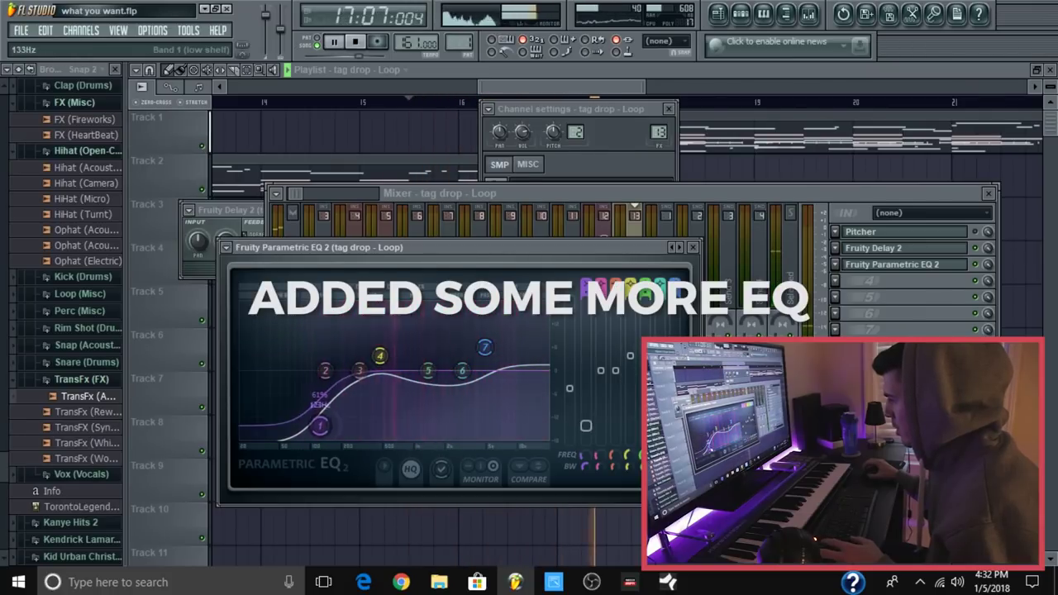
{"action": "left_click_drag", "start_coordinate": [320, 405], "coordinate": [322, 406]}
{"action": "key", "text": "space"}
{"action": "left_click_drag", "start_coordinate": [428, 372], "coordinate": [355, 348]}
{"action": "key", "text": "space"}
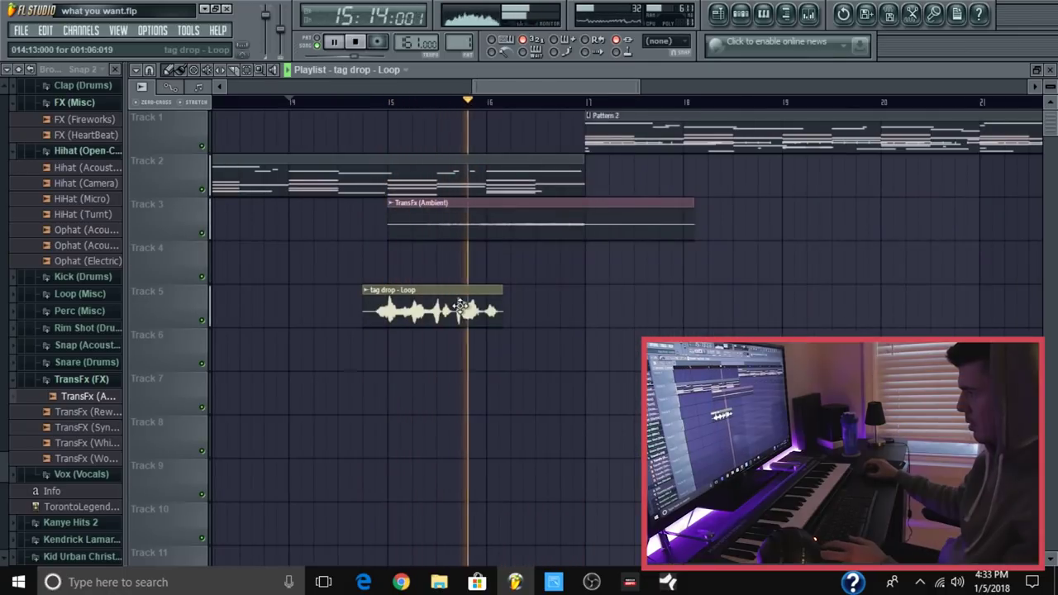
Move the tag drop clip on Track 5 to start at 015:09:000 and play it back from bar 15
{"action": "left_click_drag", "start_coordinate": [460, 309], "coordinate": [535, 308]}
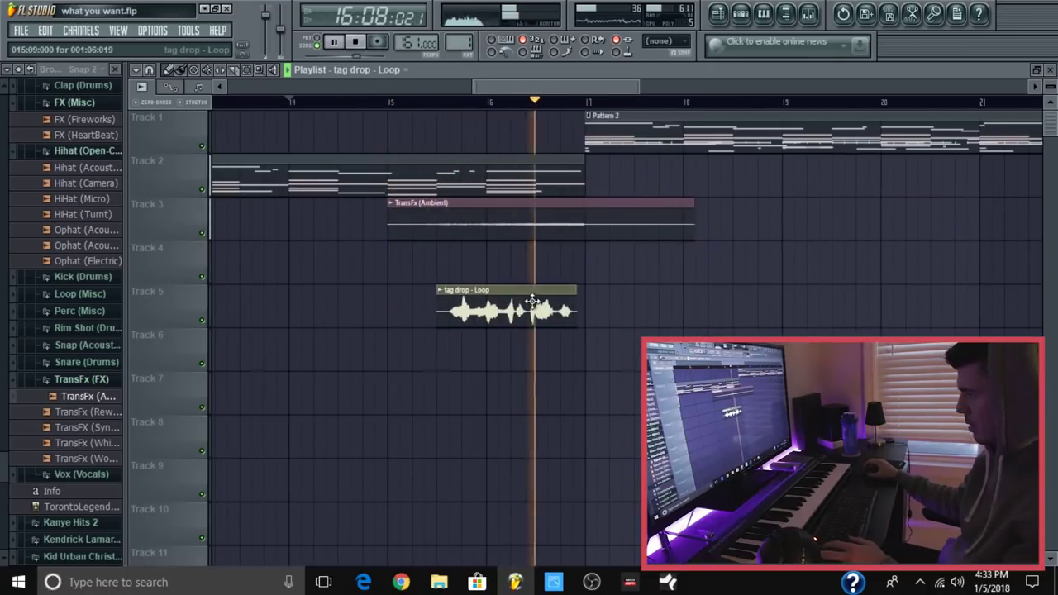
{"action": "left_click", "coordinate": [396, 105]}
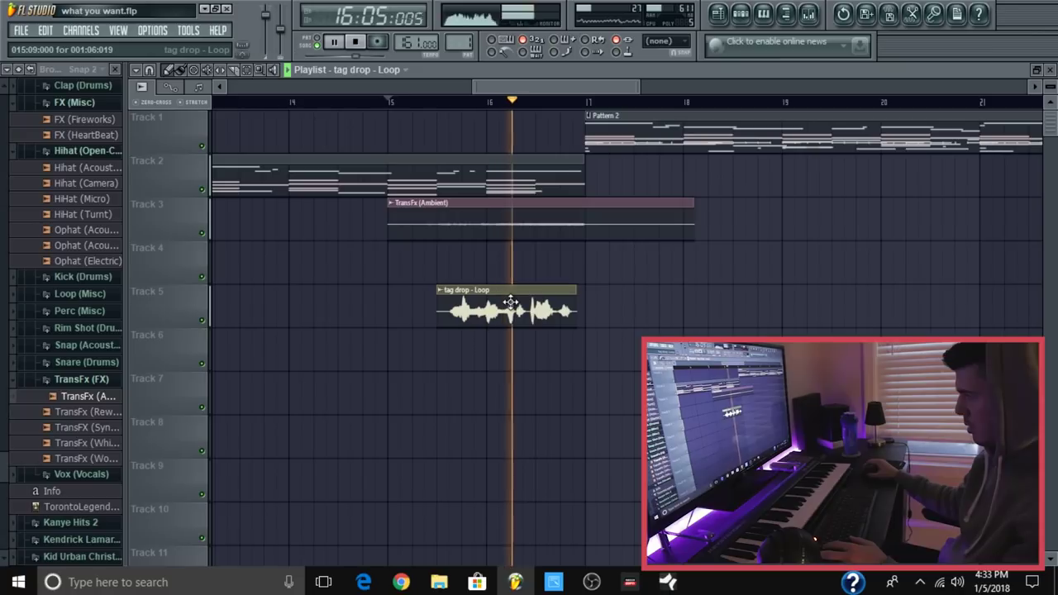
Try the tag drop clip at 015:05:000 on Track 5 and listen to how it fits the beat
{"action": "left_click_drag", "start_coordinate": [510, 302], "coordinate": [489, 302]}
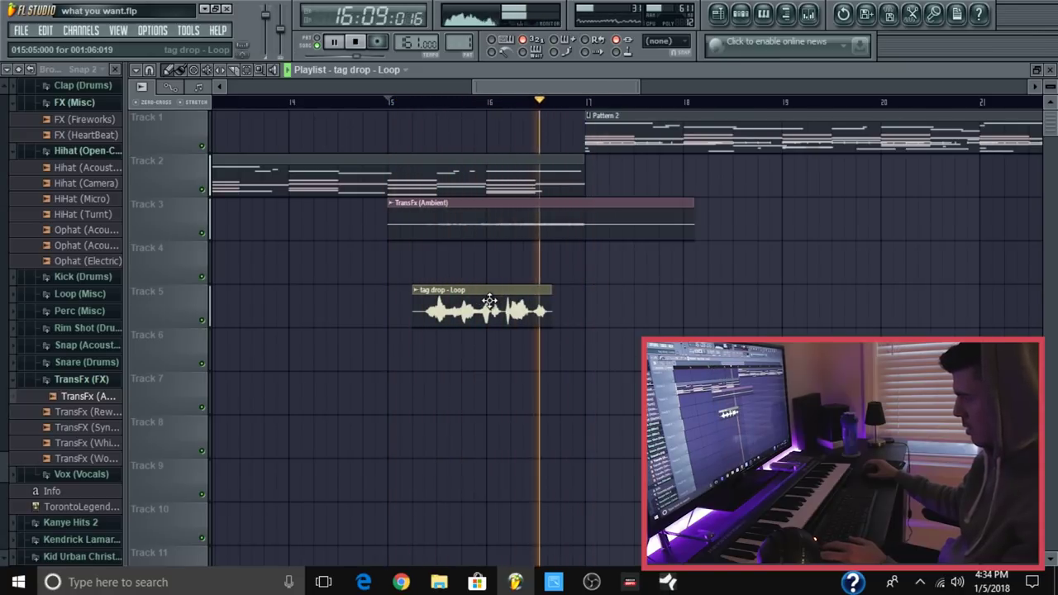
{"action": "double_click", "coordinate": [489, 302]}
{"action": "key", "text": "space"}
{"action": "left_click", "coordinate": [494, 89]}
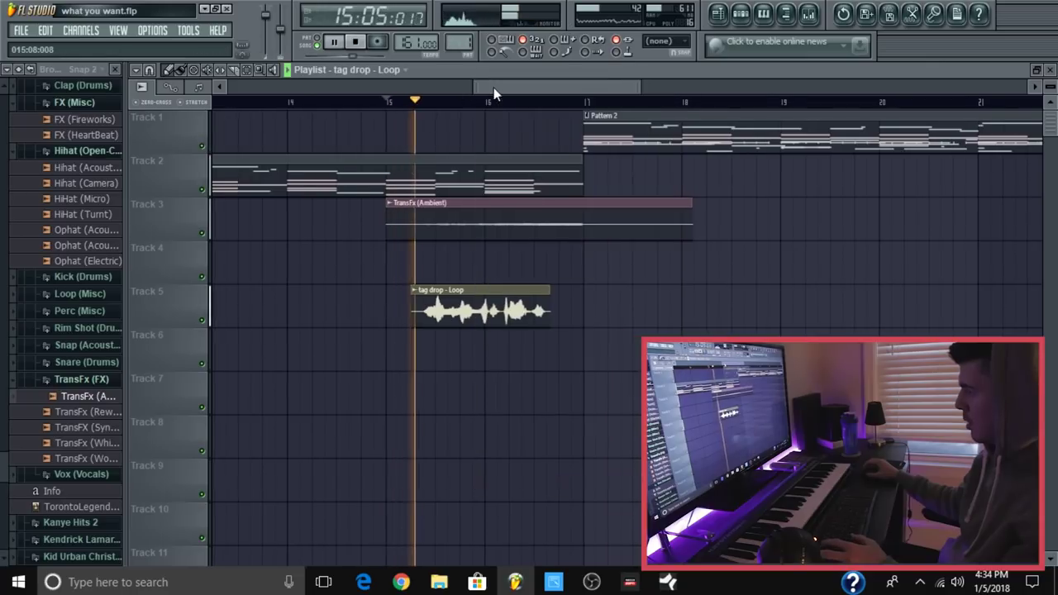
{"action": "key", "text": "space"}
{"action": "key", "text": "space"}
Return the tag drop clip to 015:09:000 on Track 5 and adjust the level of its mixer track
{"action": "left_click_drag", "start_coordinate": [470, 311], "coordinate": [494, 310]}
{"action": "double_click", "coordinate": [494, 310]}
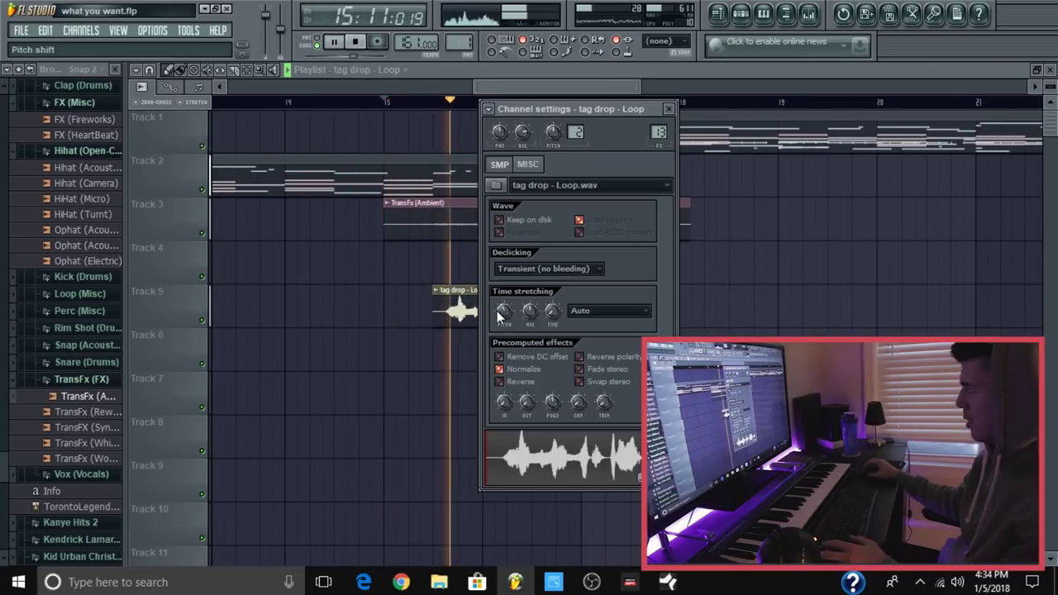
{"action": "left_click", "coordinate": [809, 13]}
{"action": "left_click_drag", "start_coordinate": [620, 376], "coordinate": [620, 368]}
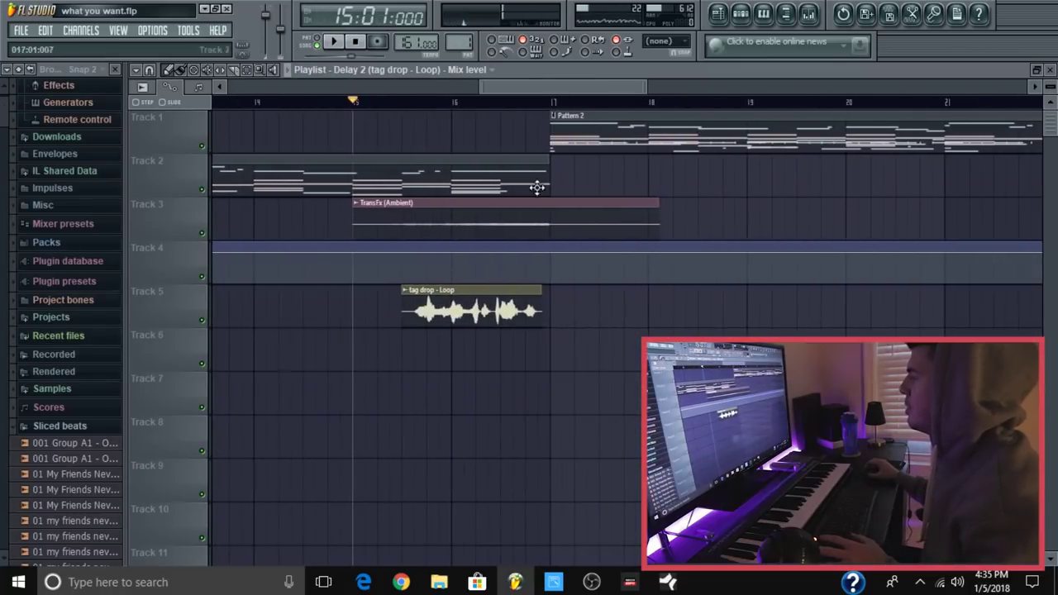
Review the Fruity Delay 2, Fruity Reeverb 2 and Fruity Parametric EQ 2 settings on the tag drop mixer track
{"action": "left_click", "coordinate": [809, 18]}
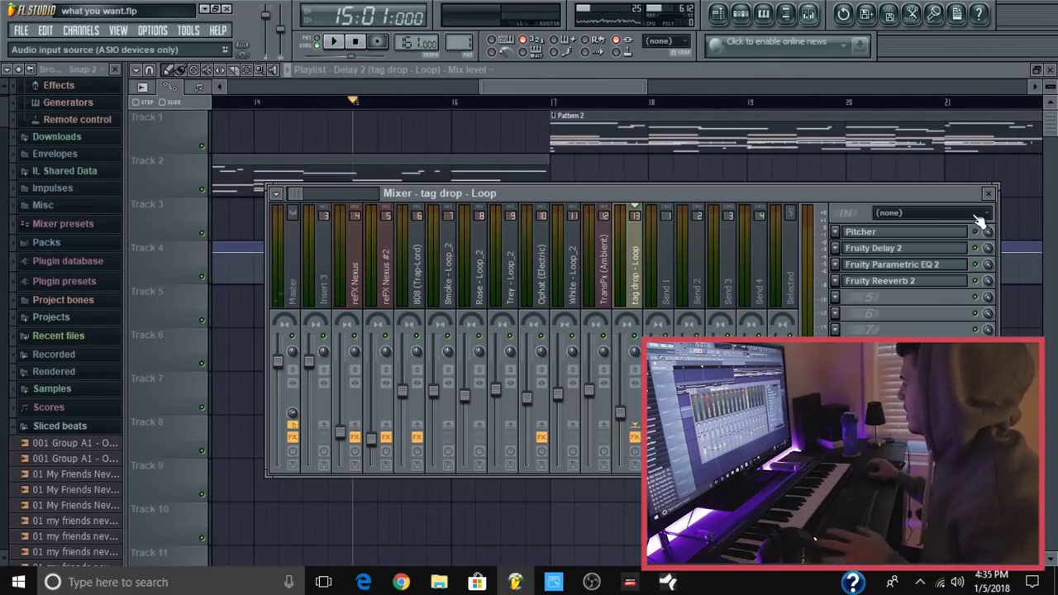
{"action": "left_click", "coordinate": [942, 251]}
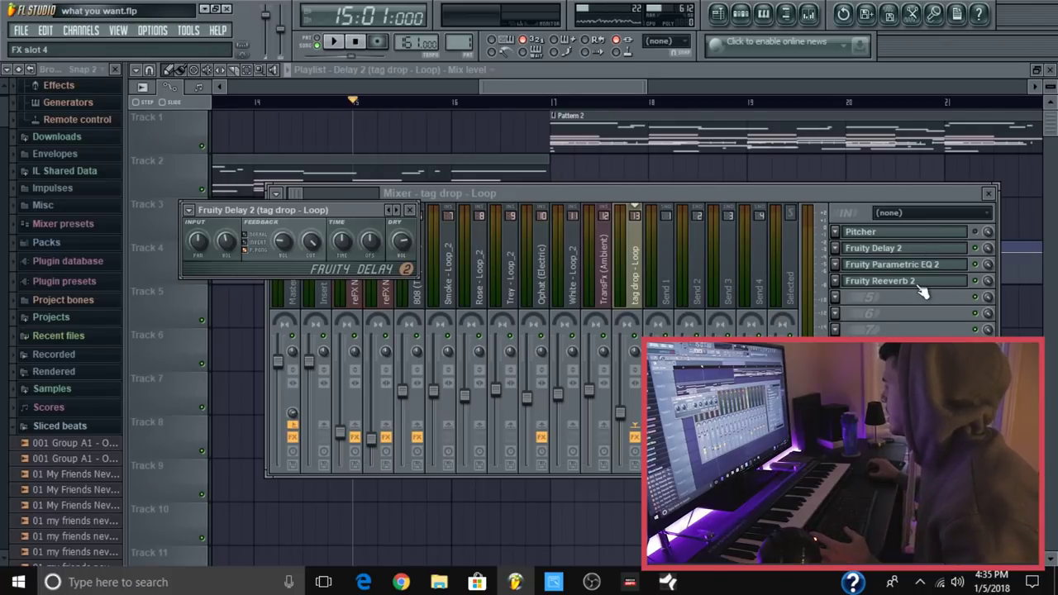
{"action": "left_click", "coordinate": [945, 283]}
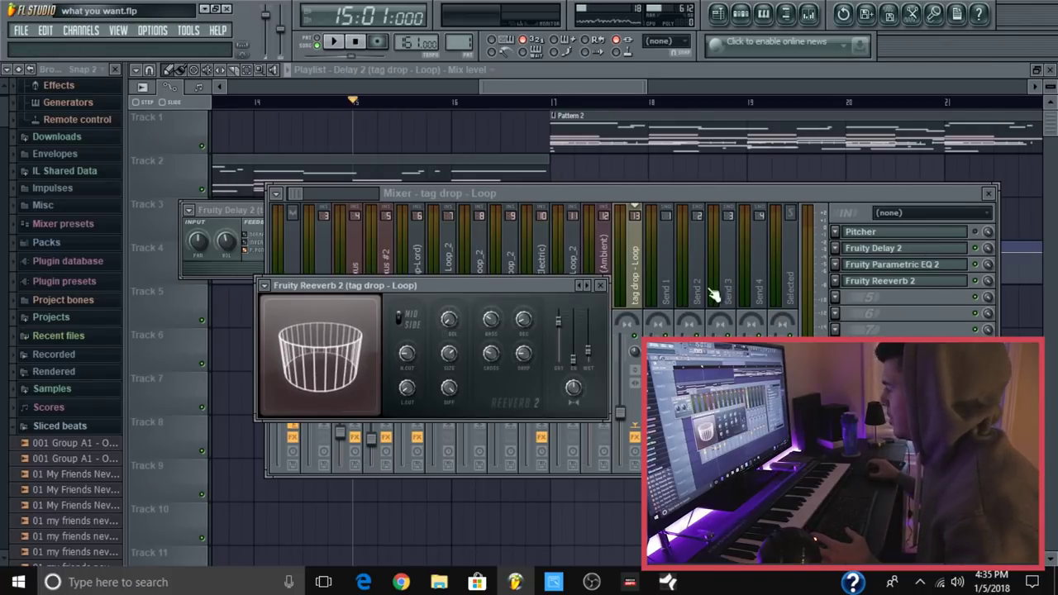
{"action": "left_click", "coordinate": [951, 282]}
{"action": "left_click", "coordinate": [951, 266]}
{"action": "left_click", "coordinate": [951, 265]}
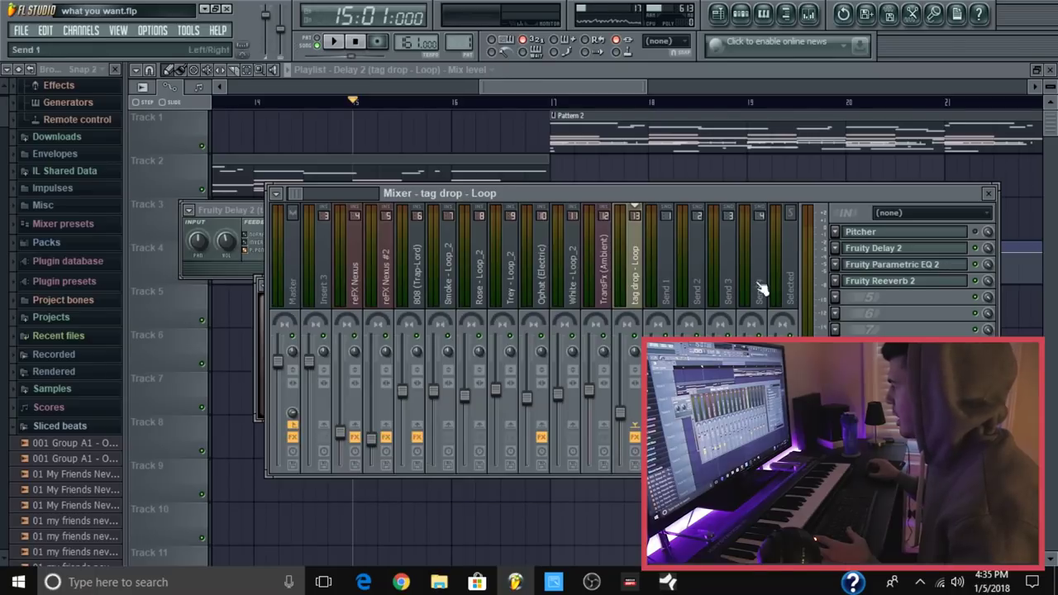
{"action": "left_click", "coordinate": [905, 267]}
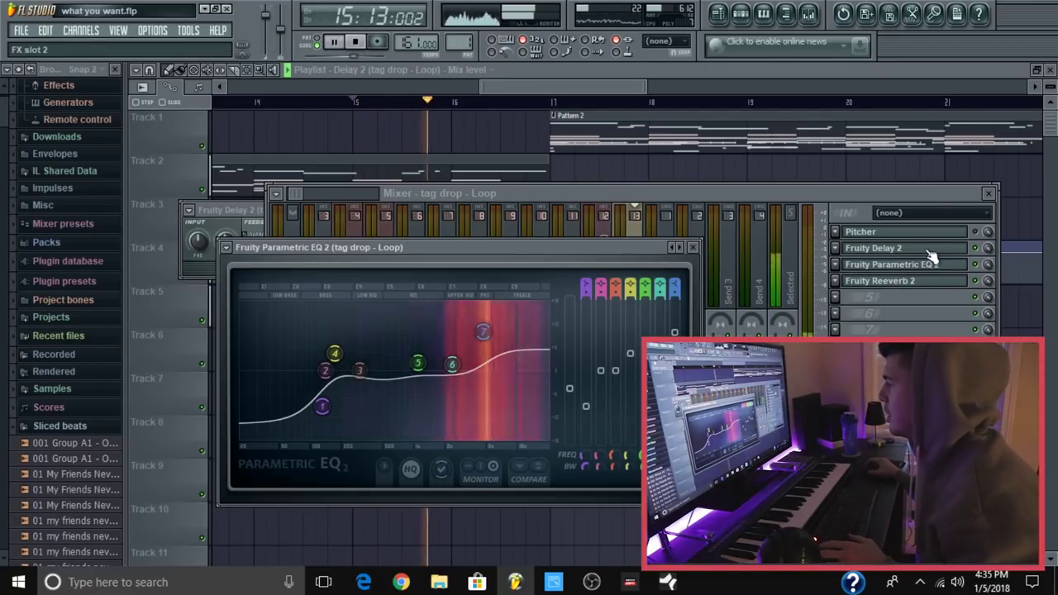
Stop playback and review the Fruity Delay 2 plugin and its mix level automation options on the tag drop mixer track
{"action": "key", "text": "space"}
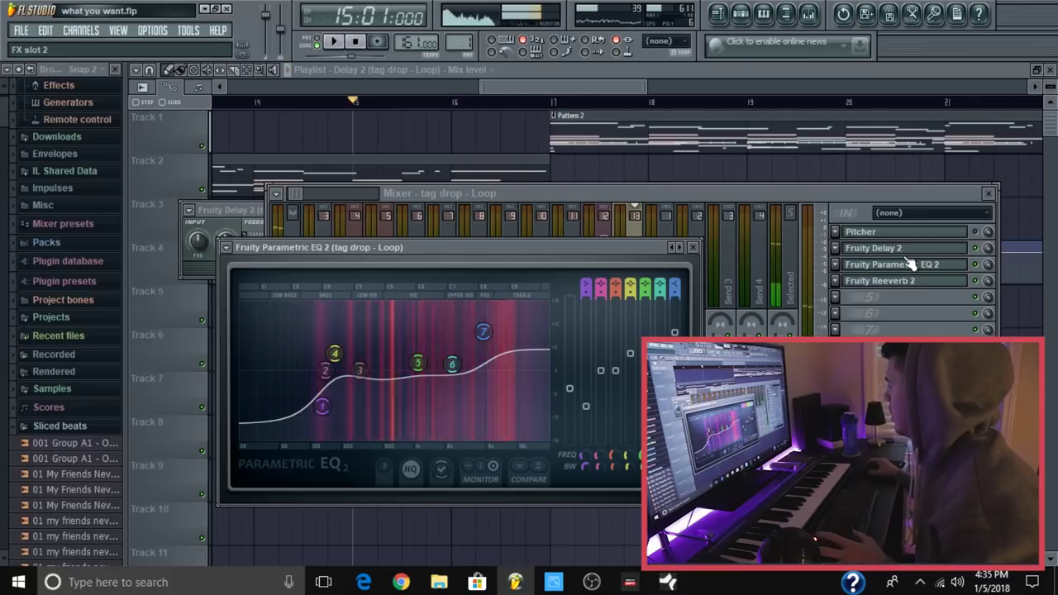
{"action": "left_click", "coordinate": [905, 250]}
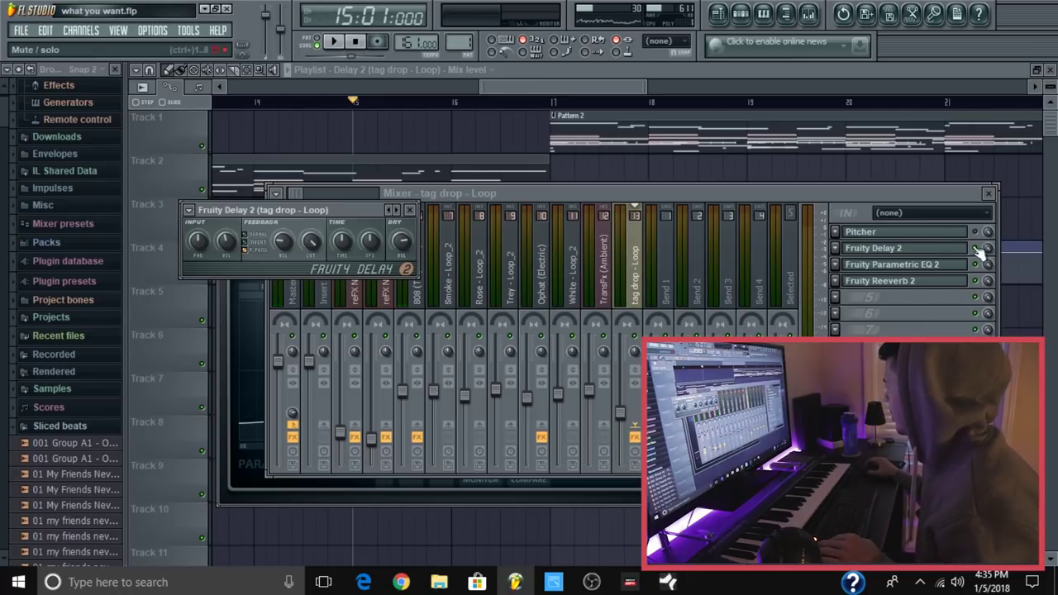
{"action": "left_click", "coordinate": [528, 79]}
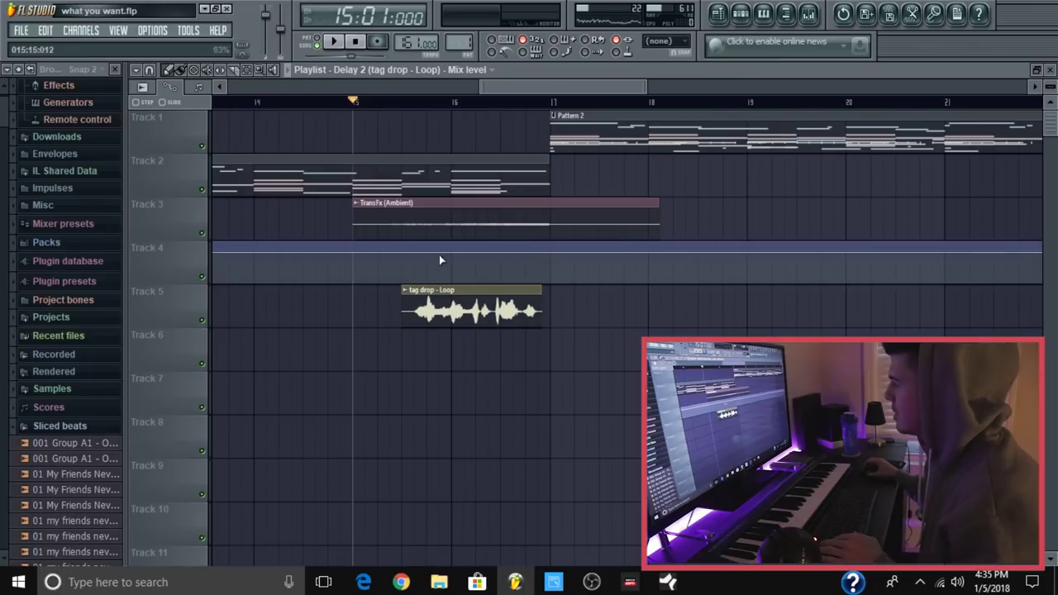
{"action": "key", "text": "F9"}
{"action": "right_click", "coordinate": [987, 250]}
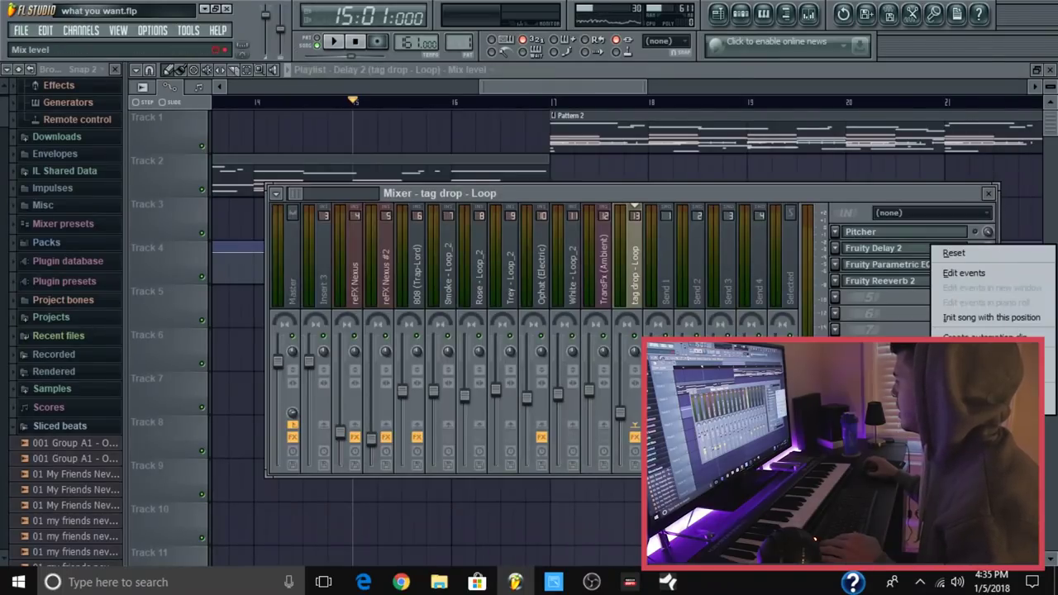
{"action": "left_click", "coordinate": [534, 88]}
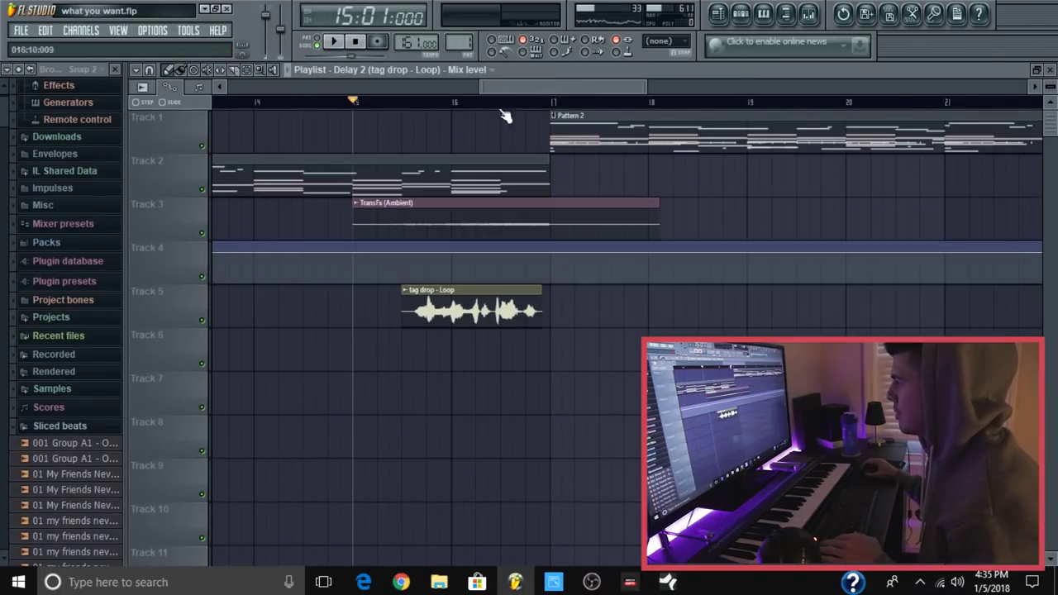
Shape the Delay 2 mix level envelope on Track 4 with points at bar 17, jumping from minimum to full level there
{"action": "left_click_drag", "start_coordinate": [491, 90], "coordinate": [679, 87]}
{"action": "left_click_drag", "start_coordinate": [765, 90], "coordinate": [535, 210]}
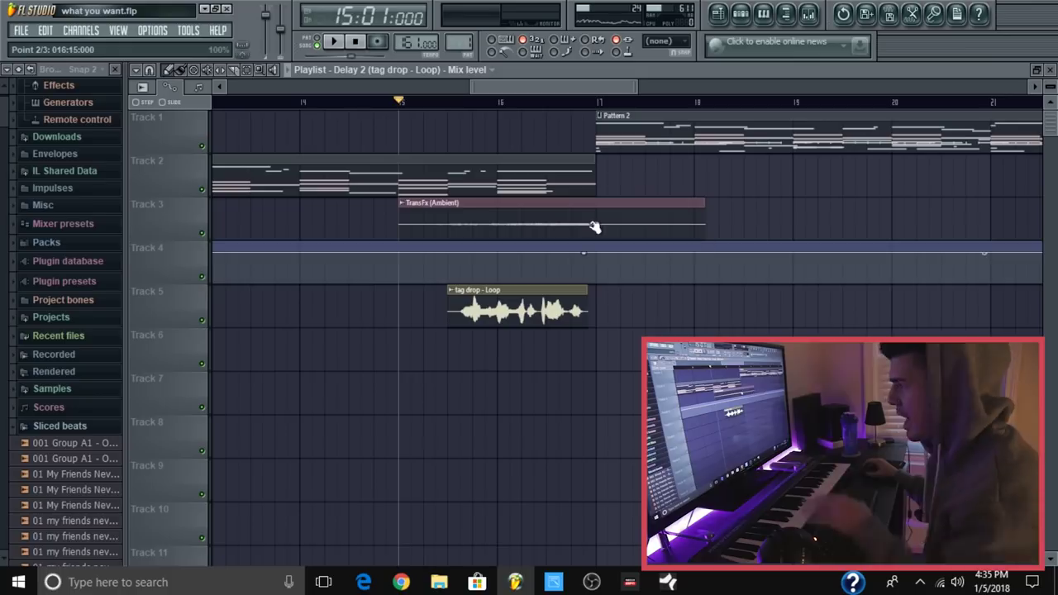
{"action": "mouse_move", "coordinate": [596, 252]}
{"action": "left_mouse_down"}
{"action": "mouse_move", "coordinate": [595, 278]}
{"action": "mouse_move", "coordinate": [597, 251]}
{"action": "left_mouse_up"}
{"action": "right_click", "coordinate": [597, 278]}
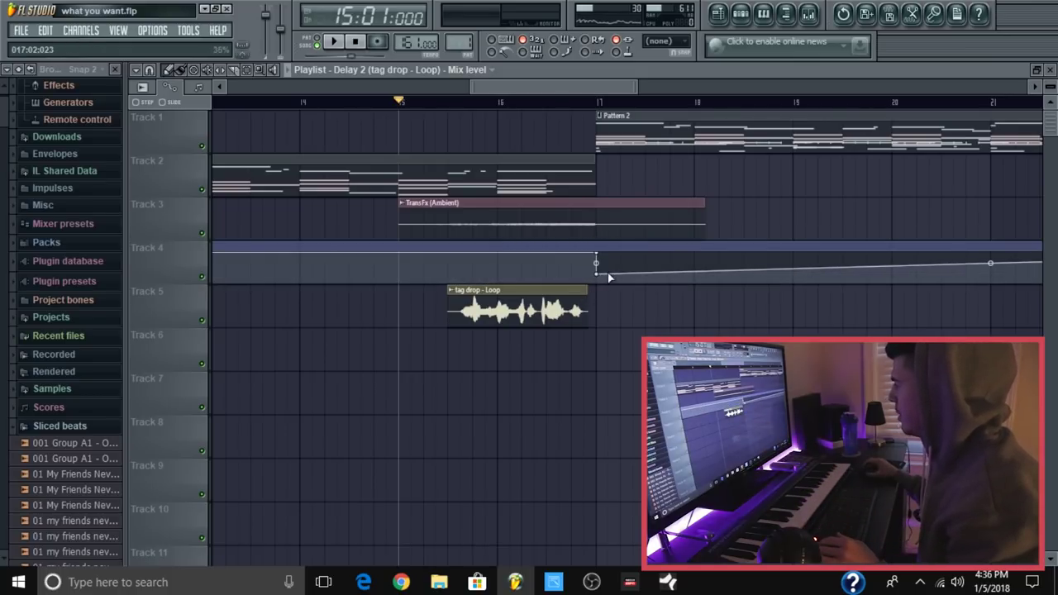
{"action": "mouse_move", "coordinate": [601, 259]}
{"action": "left_mouse_down"}
{"action": "mouse_move", "coordinate": [601, 294]}
{"action": "mouse_move", "coordinate": [592, 261]}
{"action": "left_mouse_up"}
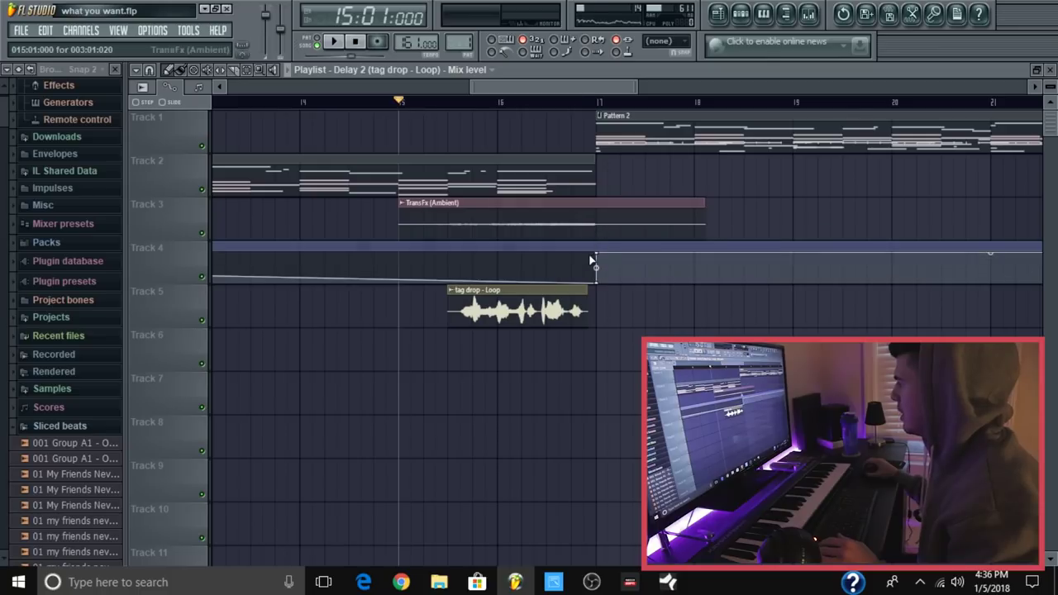
Lower the Delay 2 mix level envelope's starting point at bar 1 to the minimum and play back the beat
{"action": "left_click_drag", "start_coordinate": [570, 86], "coordinate": [5, 114]}
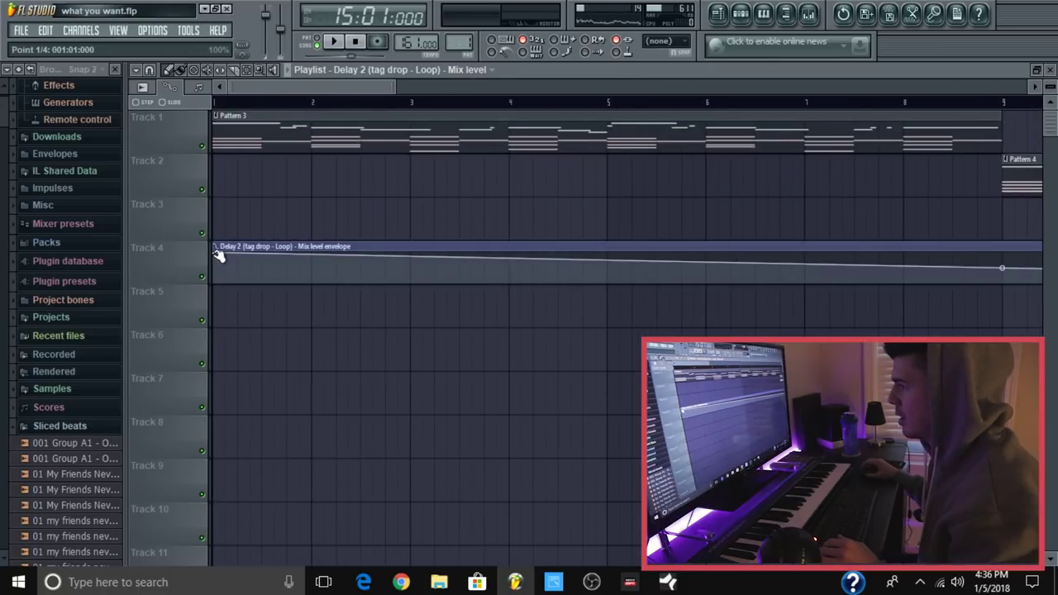
{"action": "left_click_drag", "start_coordinate": [218, 254], "coordinate": [207, 298]}
{"action": "scroll", "coordinate": [433, 78], "scroll_direction": "right", "scroll_amount": 10}
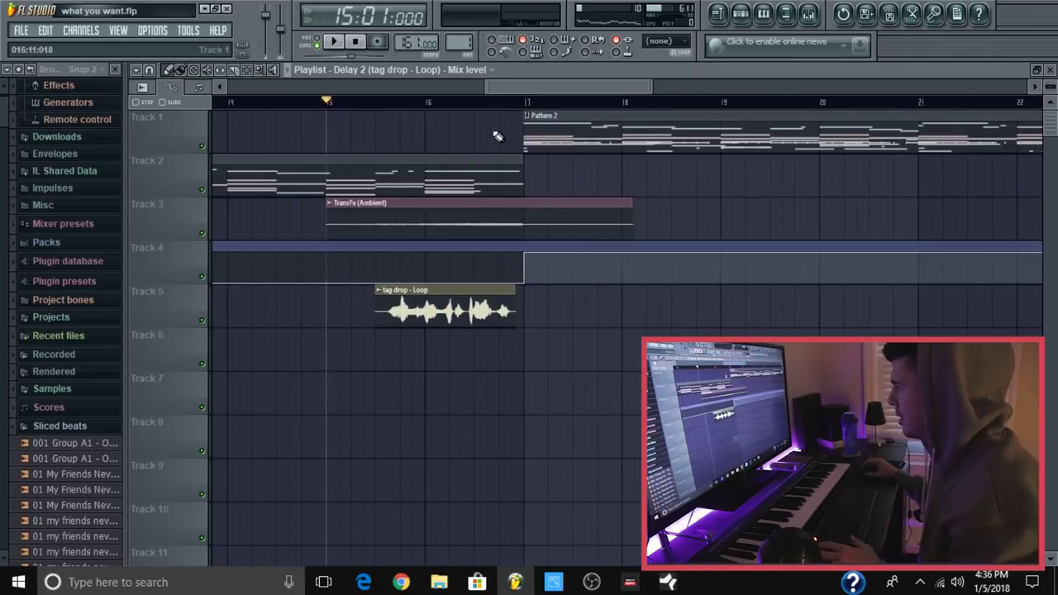
{"action": "scroll", "coordinate": [494, 142], "scroll_direction": "down", "scroll_amount": 4}
{"action": "key", "text": "space"}
{"action": "key", "text": "XF86AudioRaiseVolume"}
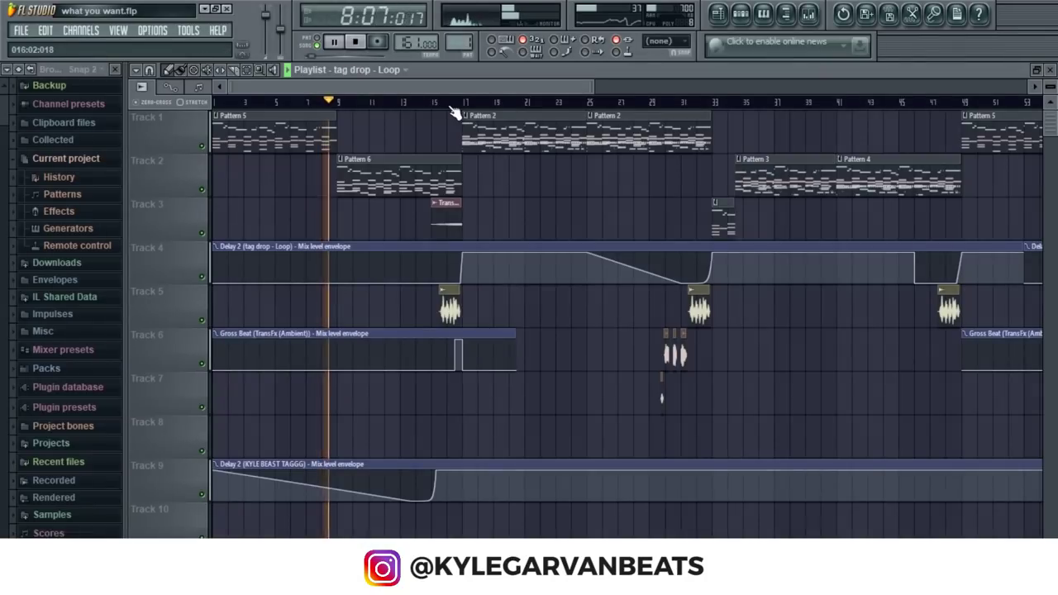
Inspect the tag drop clip's channel settings and the Fruity Parametric EQ 2 and Fruity Delay 2 settings on its mixer track
{"action": "scroll", "coordinate": [448, 165], "scroll_direction": "up", "scroll_amount": 3}
{"action": "double_click", "coordinate": [451, 311]}
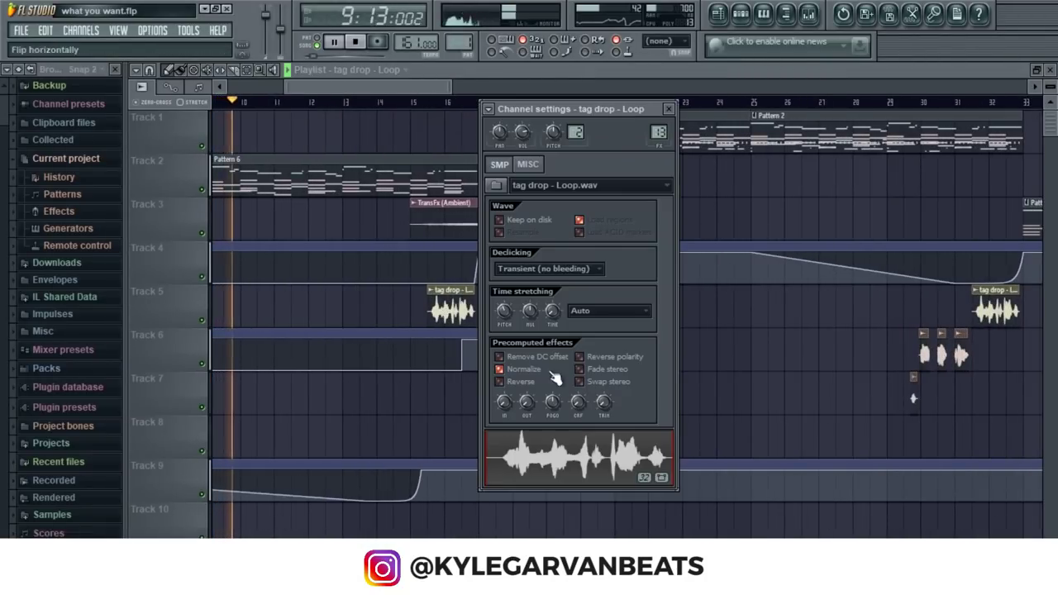
{"action": "left_click", "coordinate": [813, 23]}
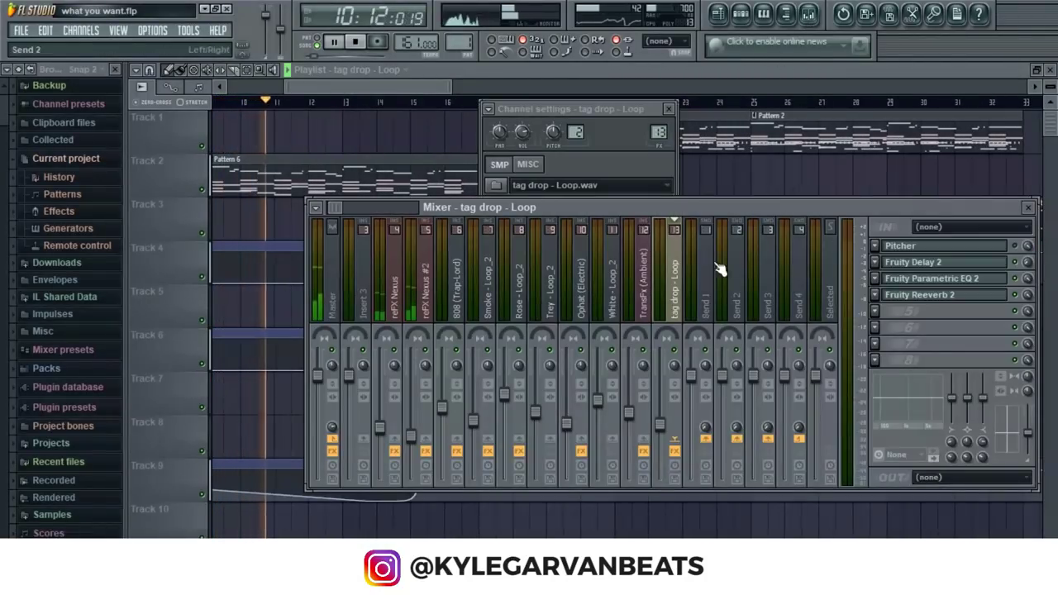
{"action": "left_click", "coordinate": [955, 286]}
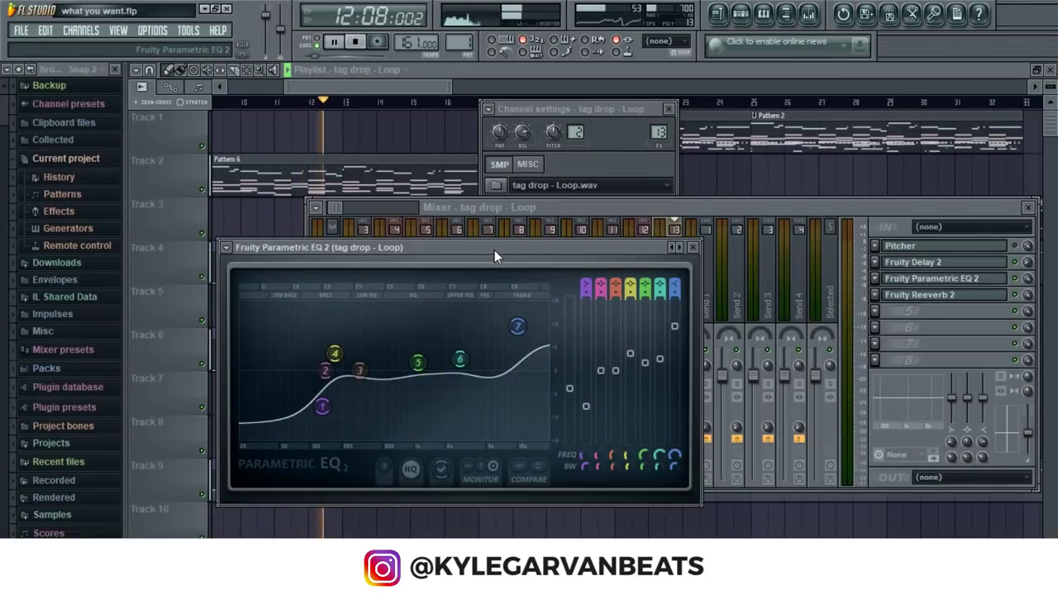
{"action": "left_click", "coordinate": [940, 263]}
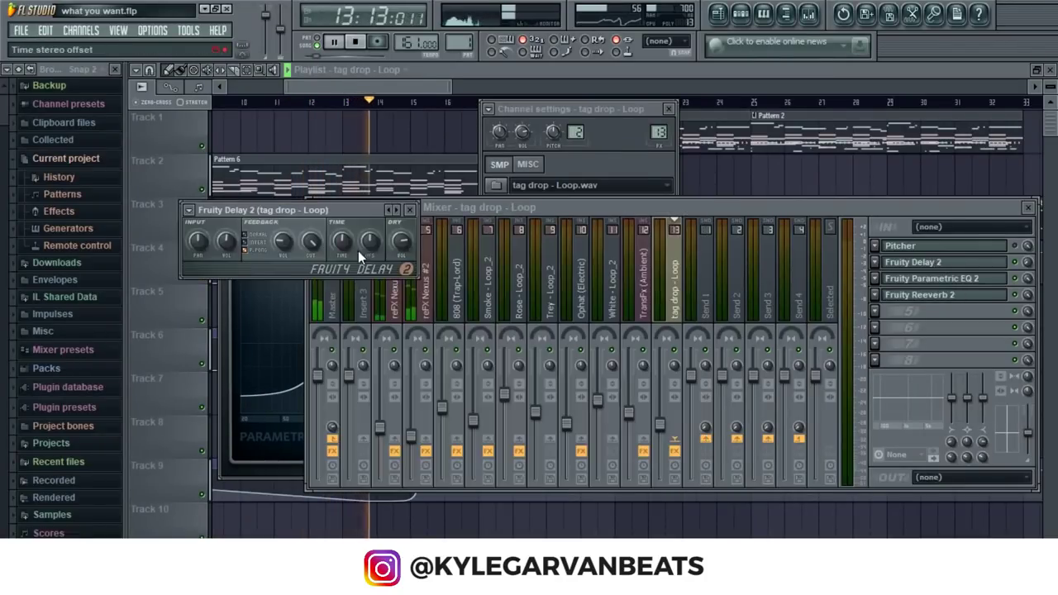
Arrange the mixer, Fruity Delay 2 and Fruity Parametric EQ 2 windows for viewing, and show the tag drop track's Fruity Reeverb 2 settings
{"action": "left_click_drag", "start_coordinate": [496, 210], "coordinate": [706, 207]}
{"action": "left_click_drag", "start_coordinate": [353, 210], "coordinate": [348, 145]}
{"action": "left_click_drag", "start_coordinate": [446, 224], "coordinate": [421, 228]}
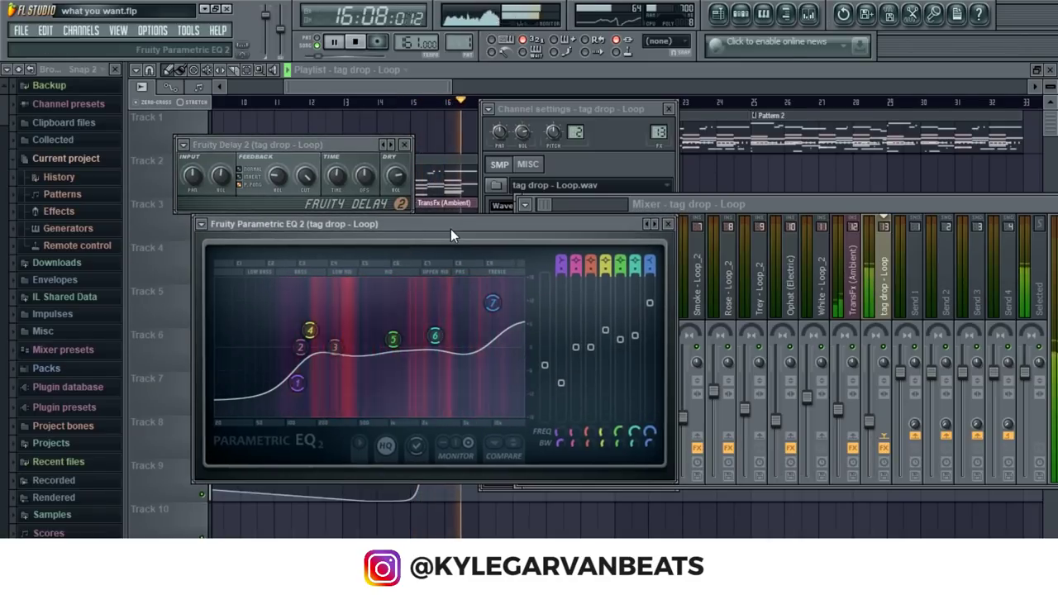
{"action": "left_click_drag", "start_coordinate": [339, 147], "coordinate": [357, 140]}
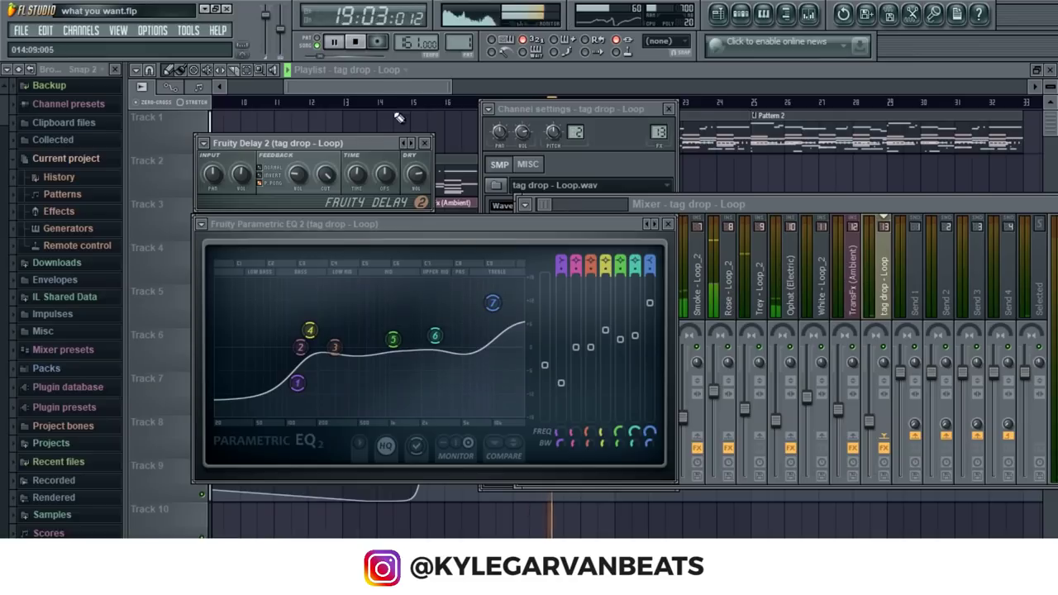
{"action": "left_click_drag", "start_coordinate": [671, 204], "coordinate": [301, 204]}
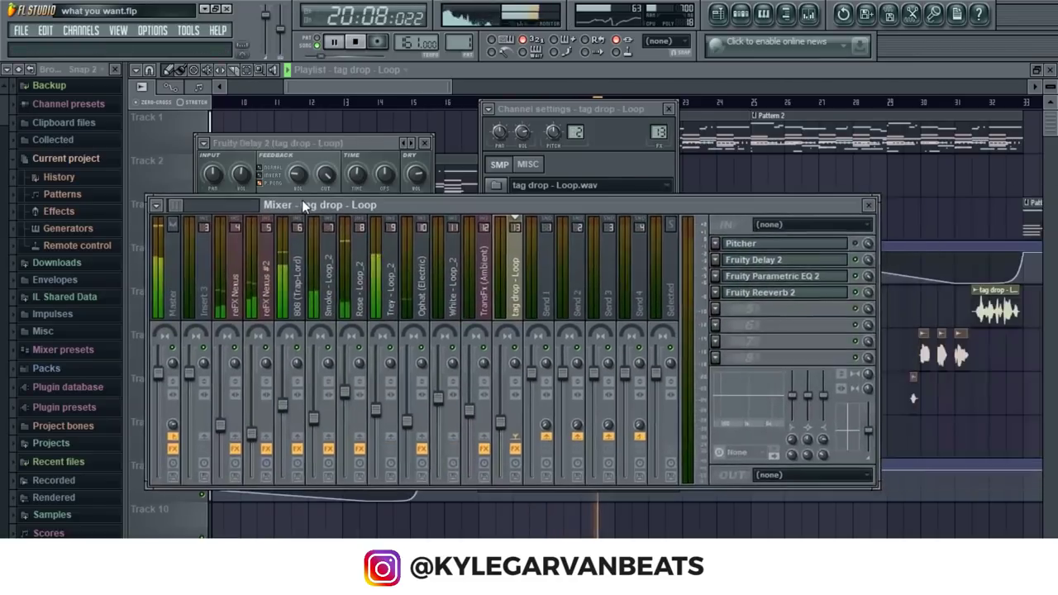
{"action": "left_click", "coordinate": [744, 294]}
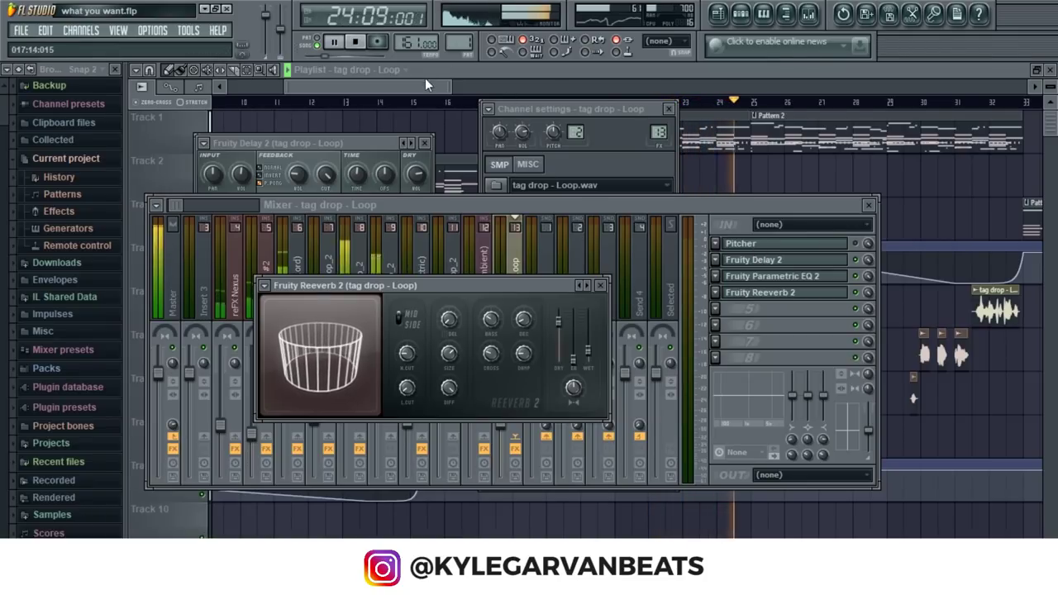
Examine the tag drop placements on Track 5 and the Delay 2 mix level envelope on Track 4 from bar 25 onward during playback
{"action": "left_click_drag", "start_coordinate": [426, 87], "coordinate": [477, 95]}
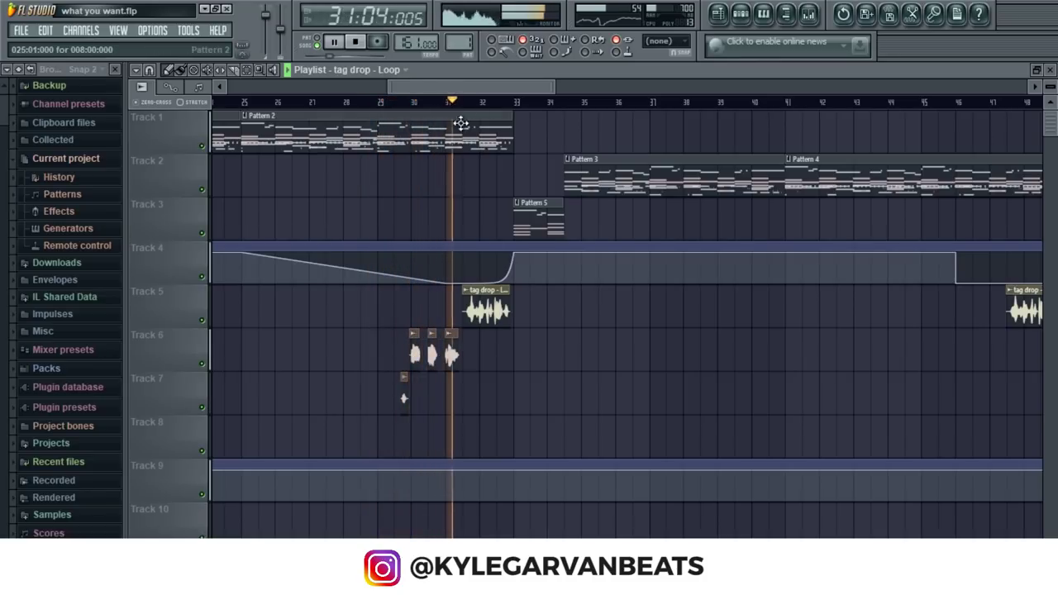
{"action": "scroll", "coordinate": [502, 106], "scroll_direction": "up", "scroll_amount": 3}
{"action": "scroll", "coordinate": [502, 106], "scroll_direction": "down", "scroll_amount": 4}
{"action": "left_click_drag", "start_coordinate": [501, 80], "coordinate": [559, 90]}
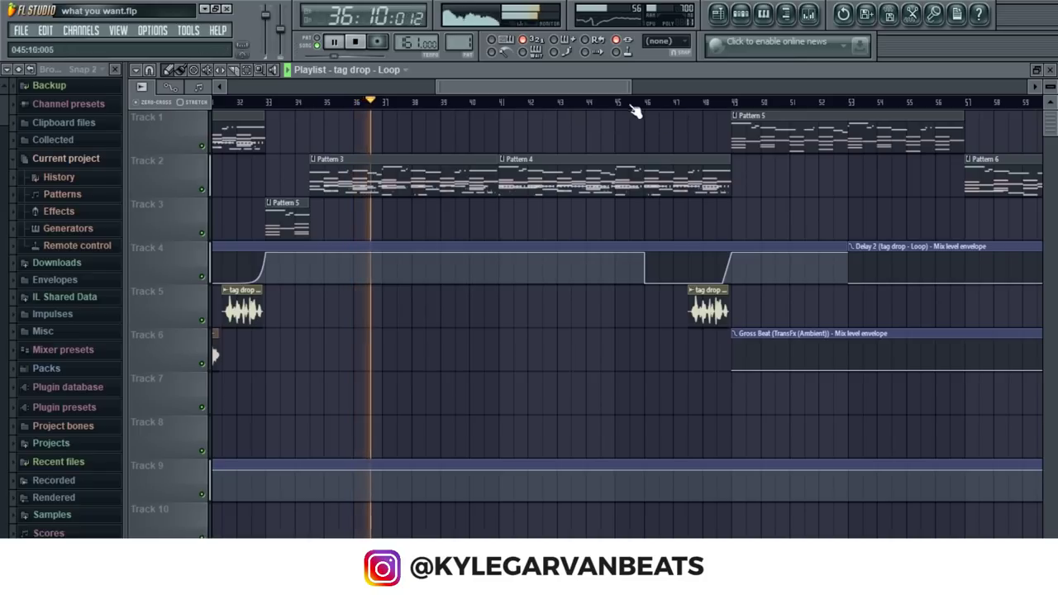
{"action": "scroll", "coordinate": [599, 108], "scroll_direction": "down", "scroll_amount": 2}
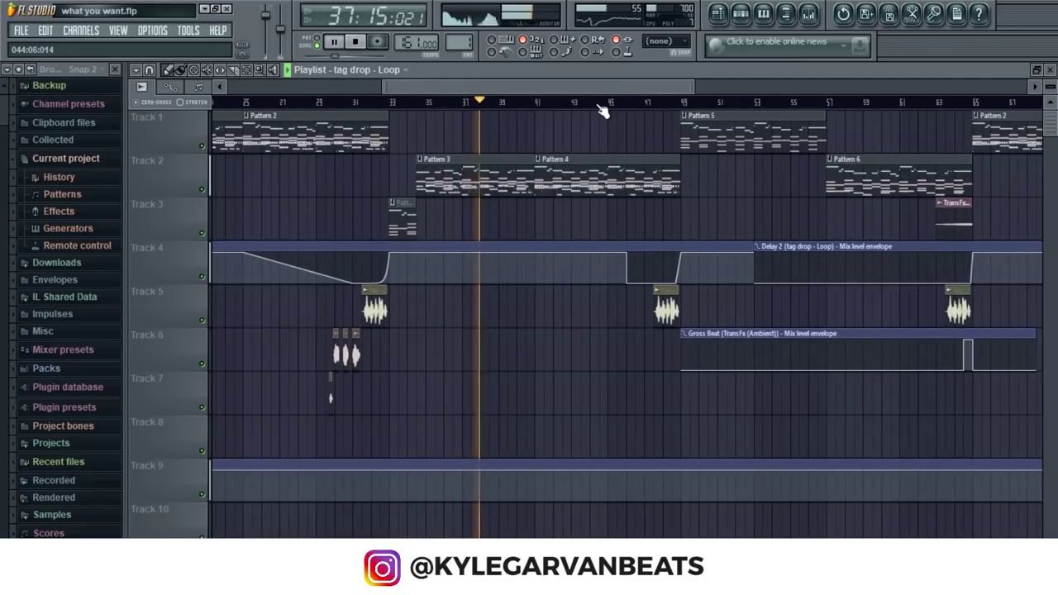